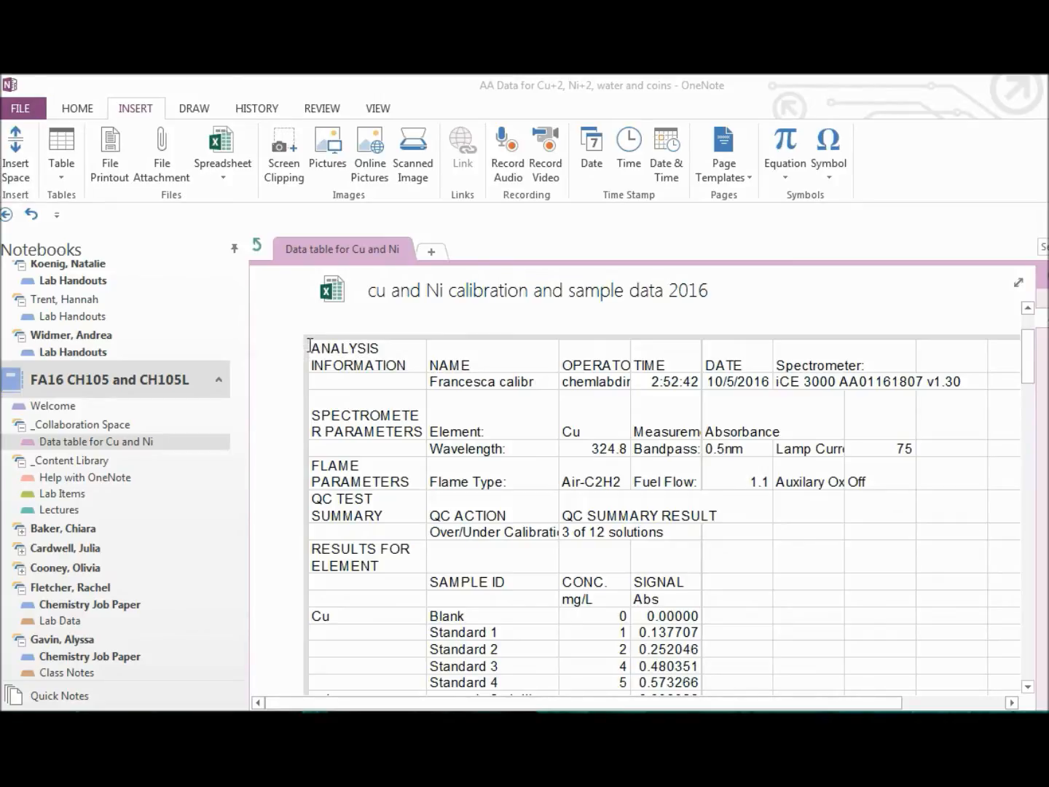
- Open the embedded Cu and Ni calibration spreadsheet for editing in Excel and bring the Cu standards and sample results into view
left_click(324, 349)
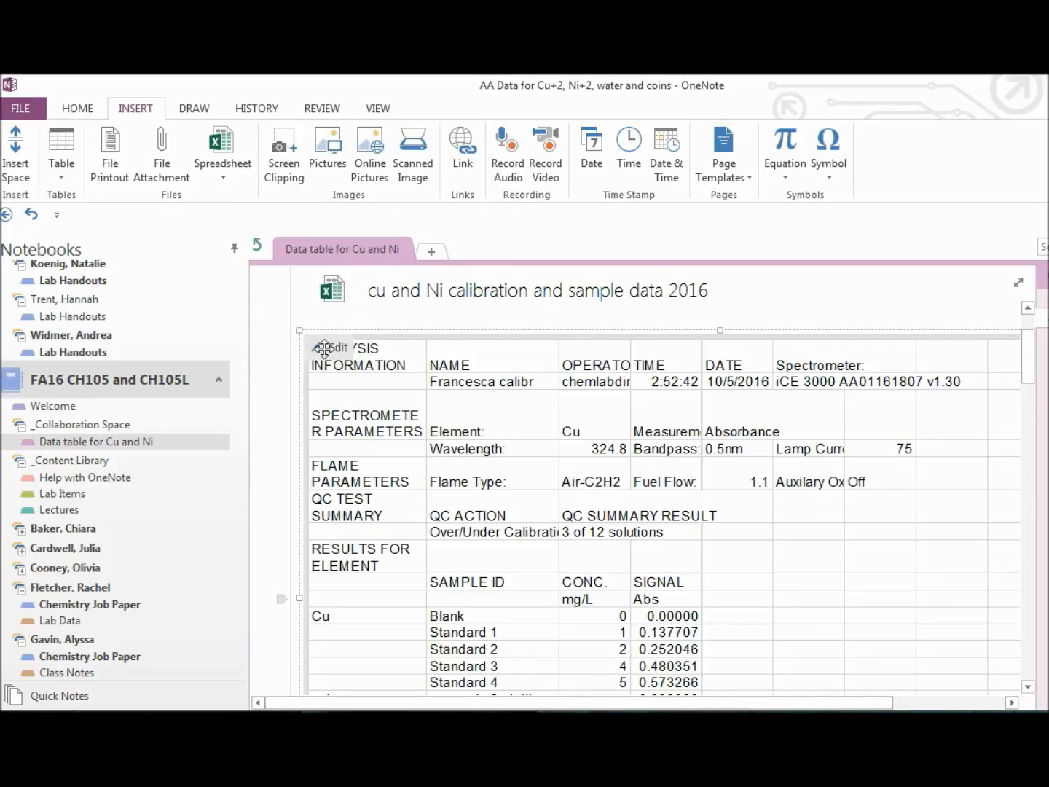
left_click(325, 349)
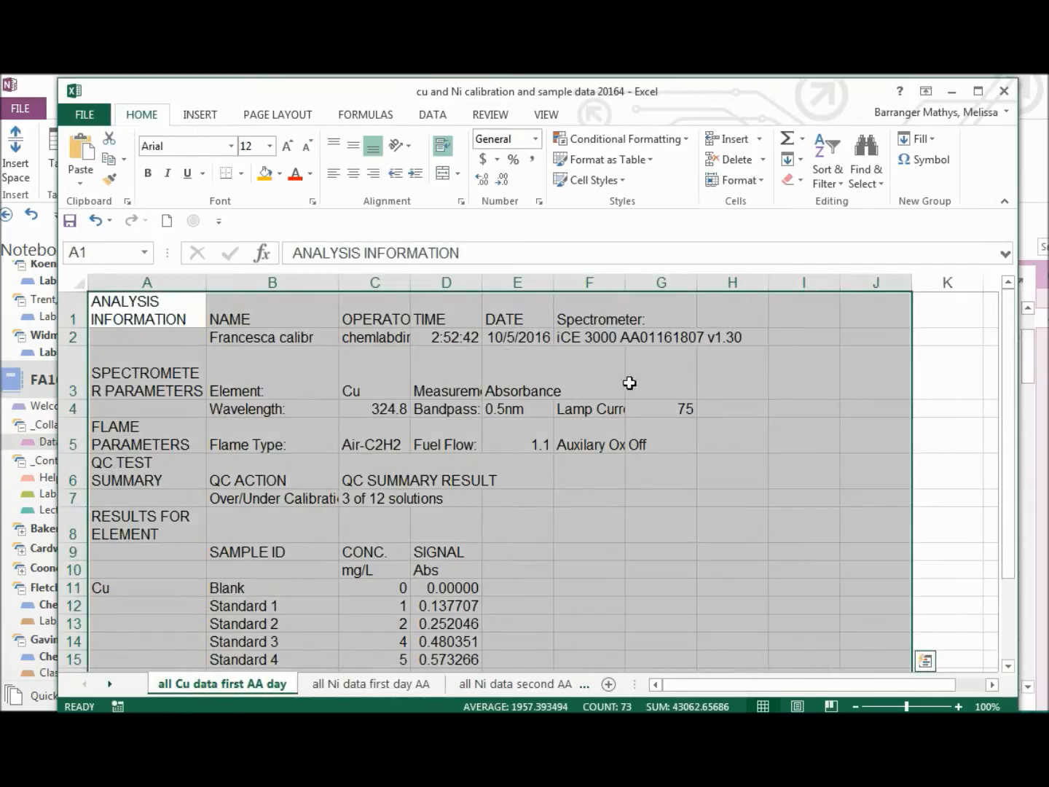
left_click_drag(1013, 400, 1020, 489)
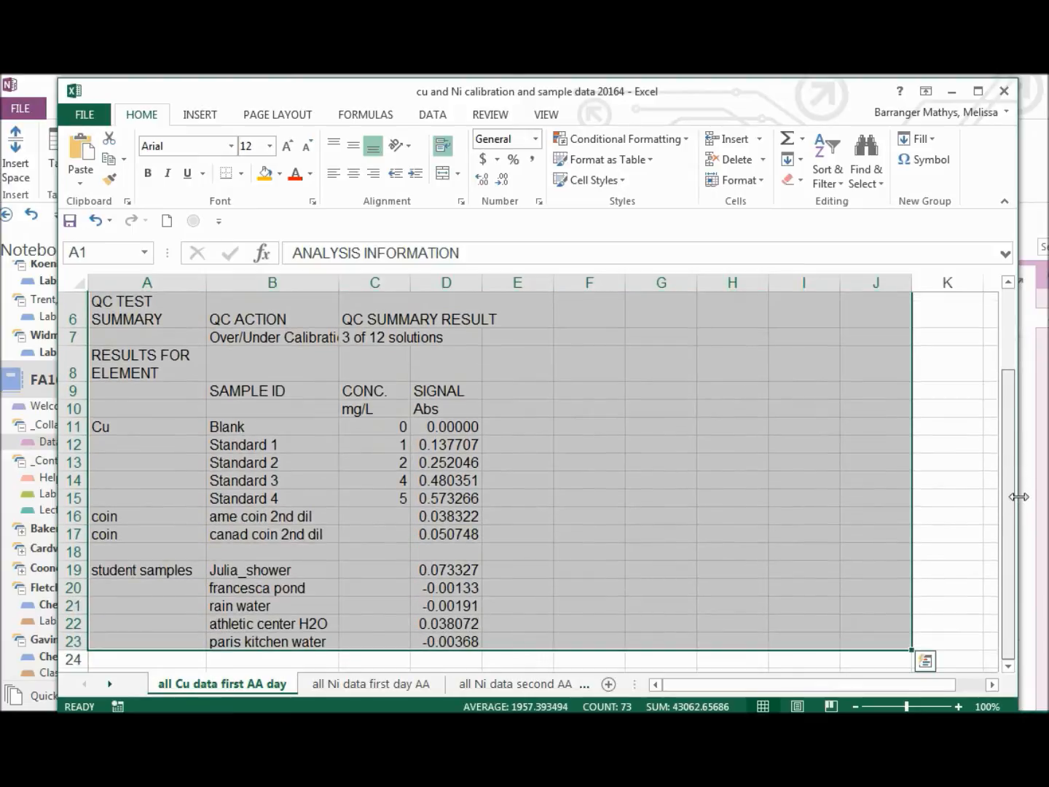
left_click(518, 573)
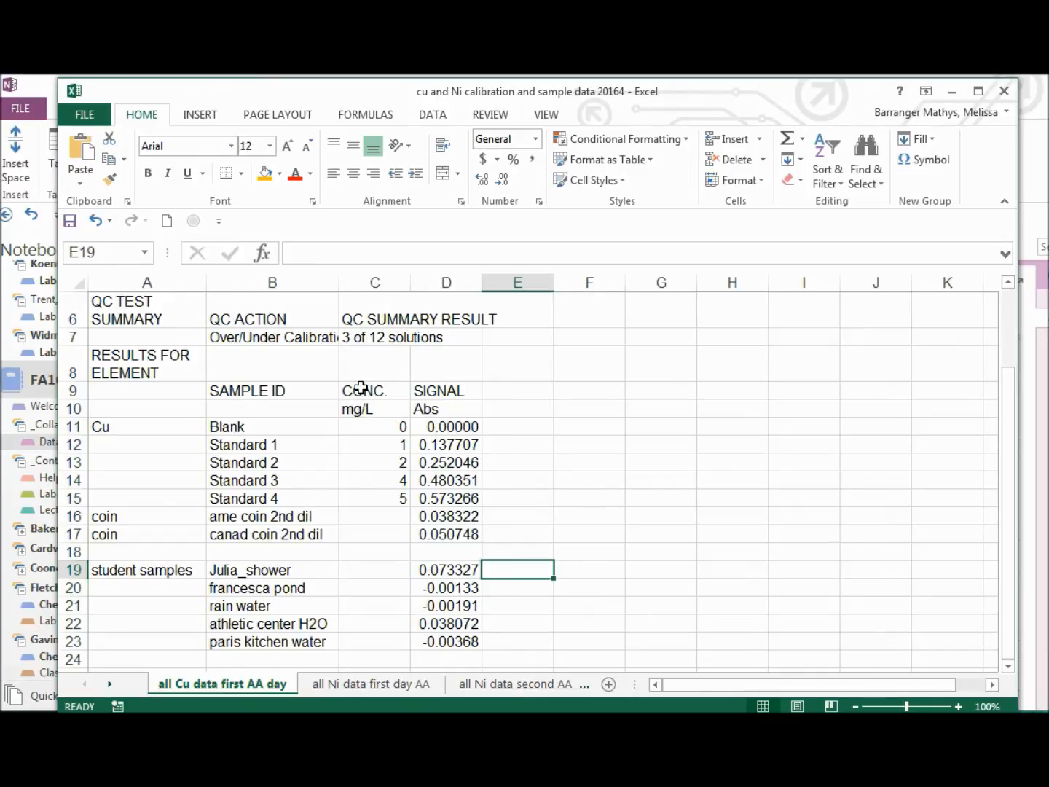
- Insert a scatter chart with smooth lines and markers from C9:D15 and place it beside the Cu data
left_click_drag(361, 388, 446, 497)
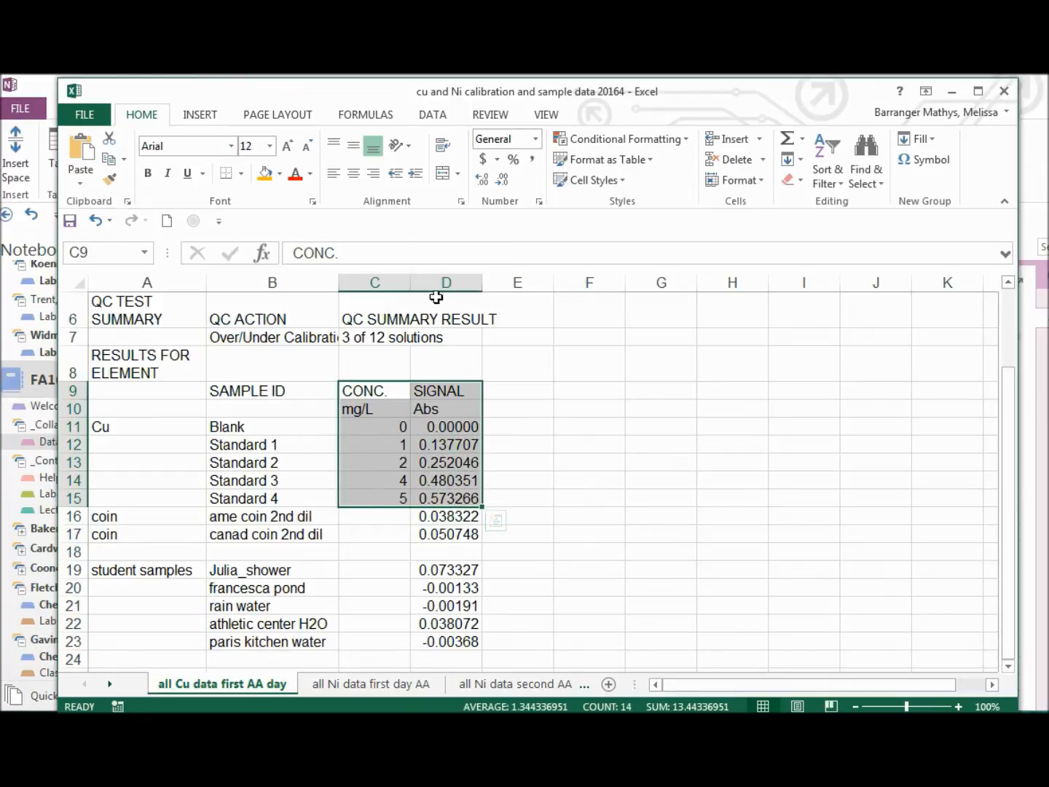
left_click(201, 114)
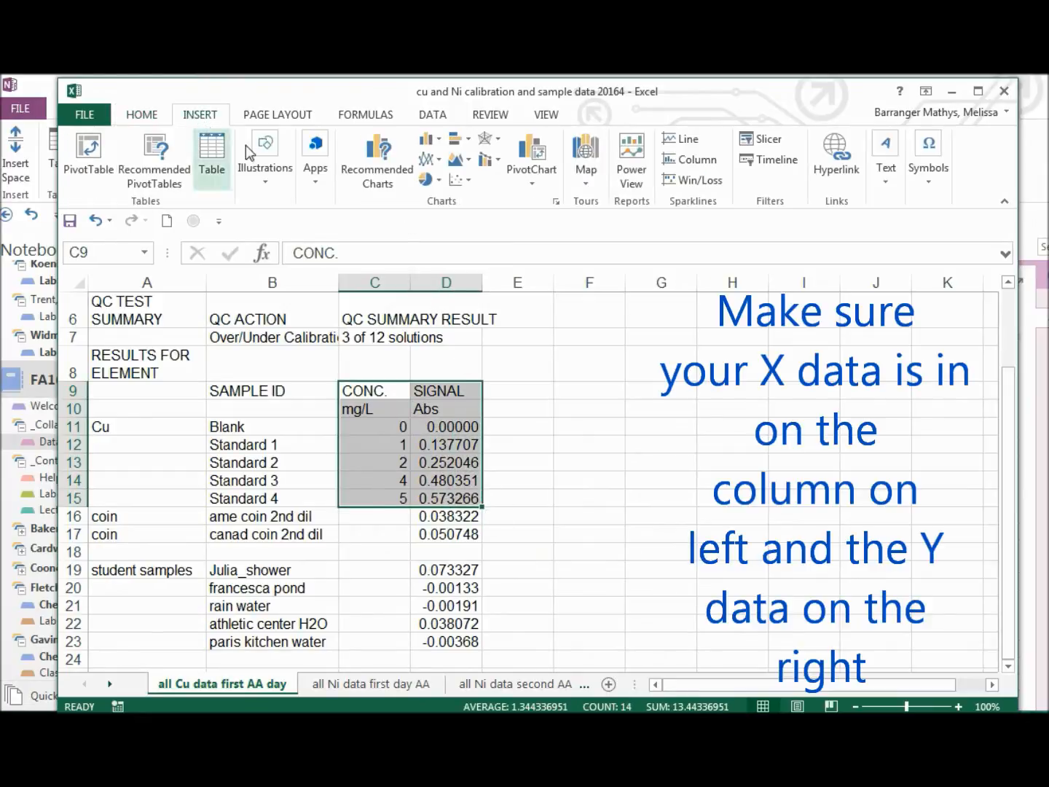
left_click(468, 181)
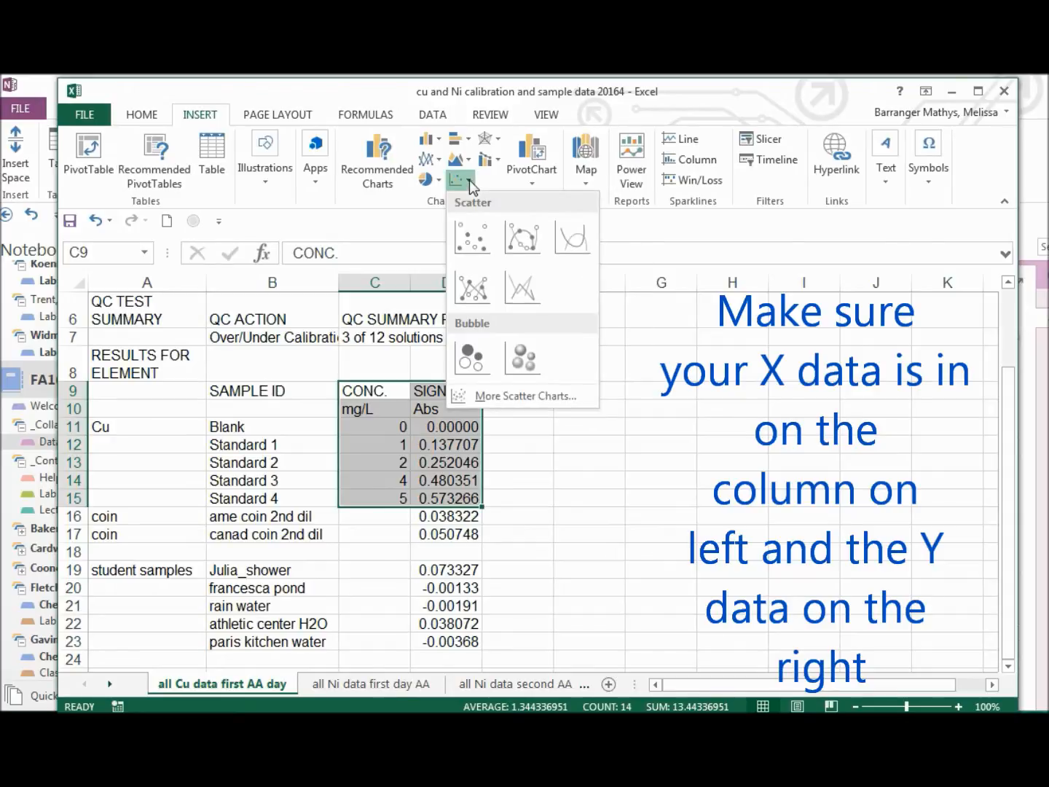
left_click(521, 236)
left_click_drag(528, 363, 693, 345)
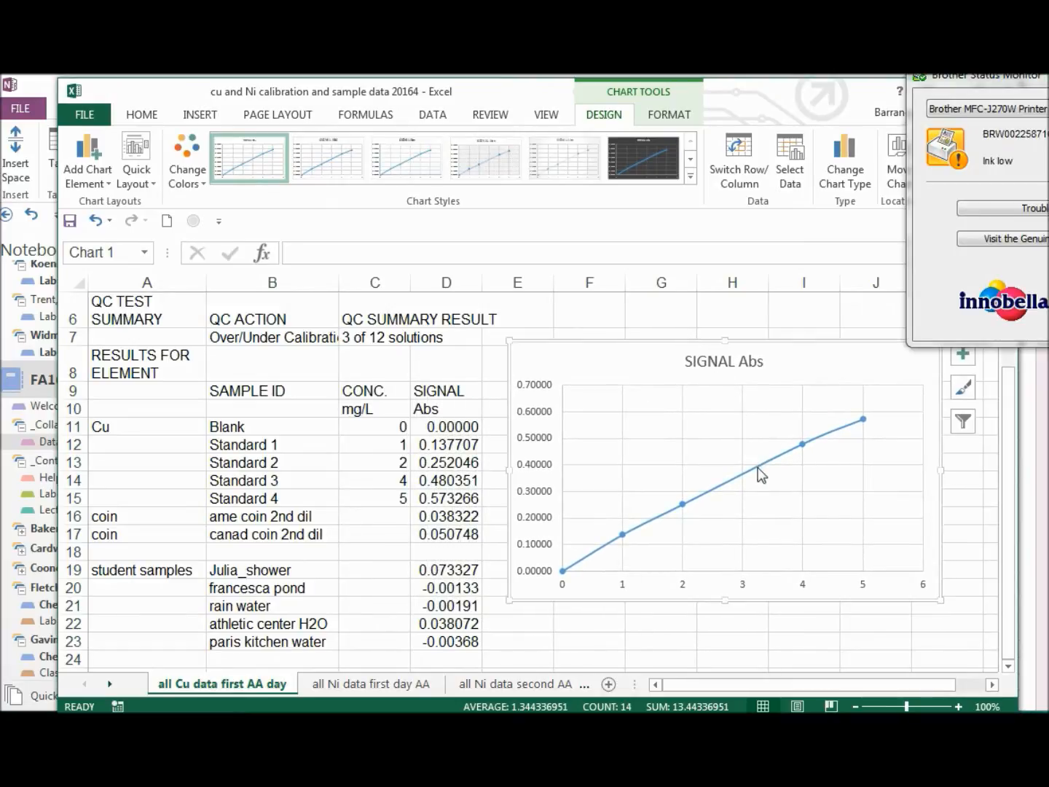
- Add a second-order polynomial trendline to the Cu signal series, displaying its equation and R-squared value on the chart
left_click(685, 501)
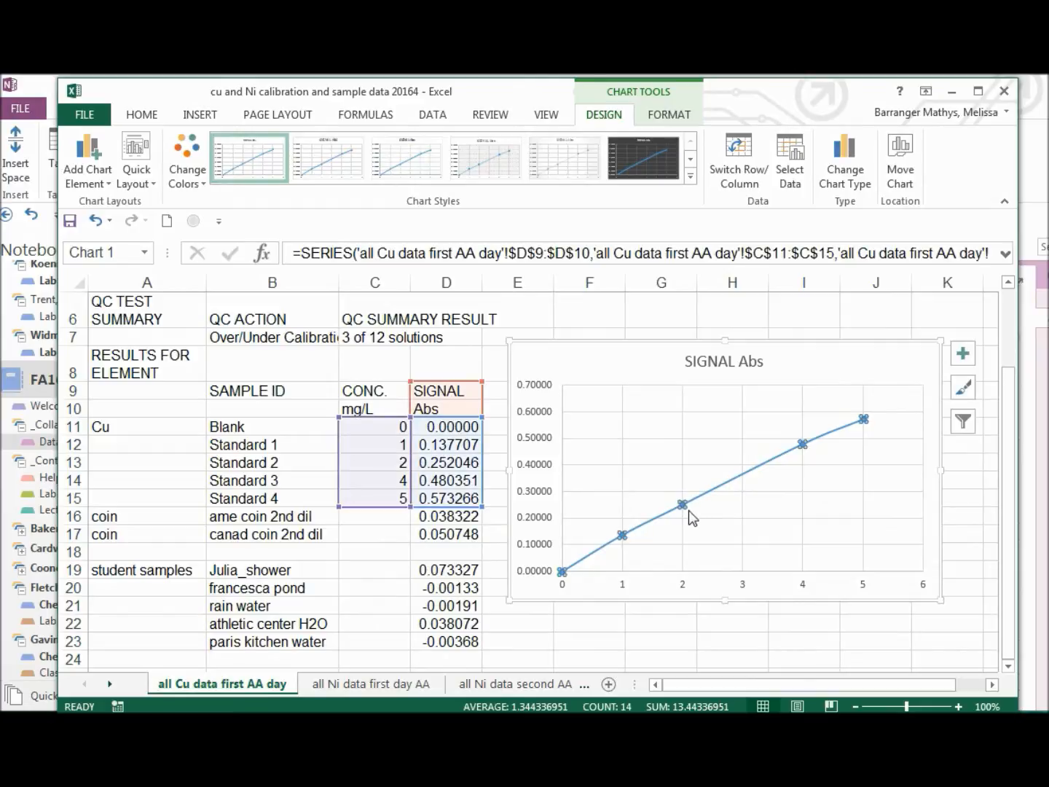
right_click(685, 504)
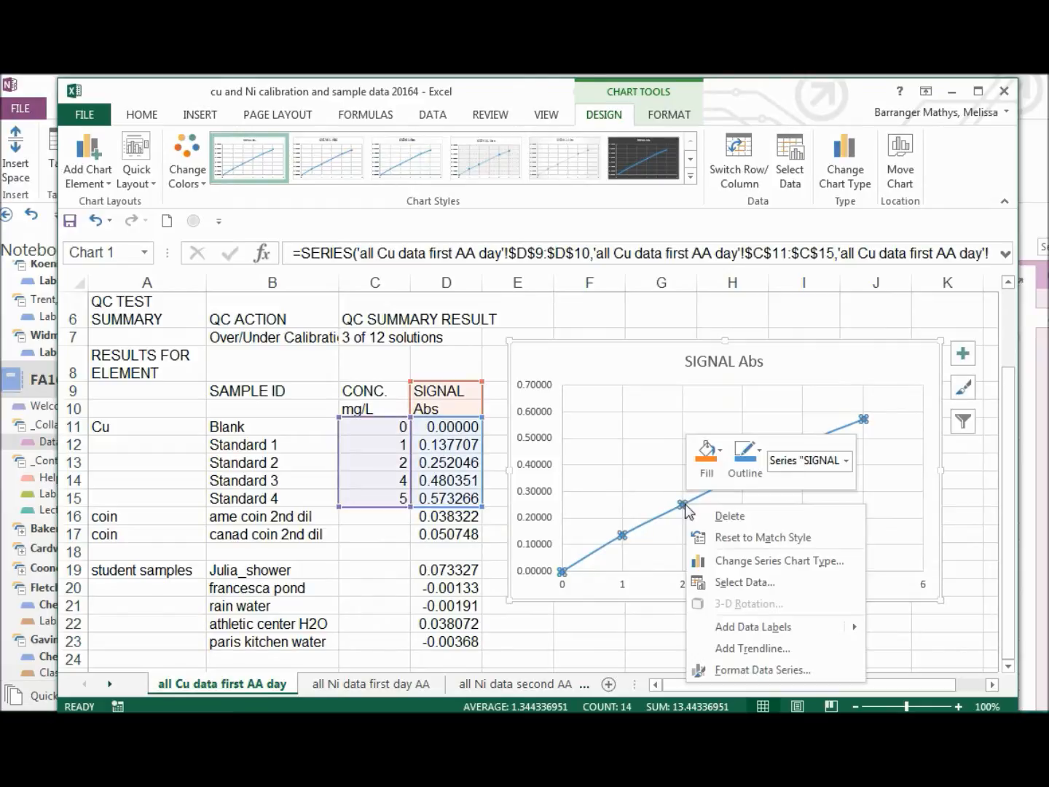
left_click(755, 648)
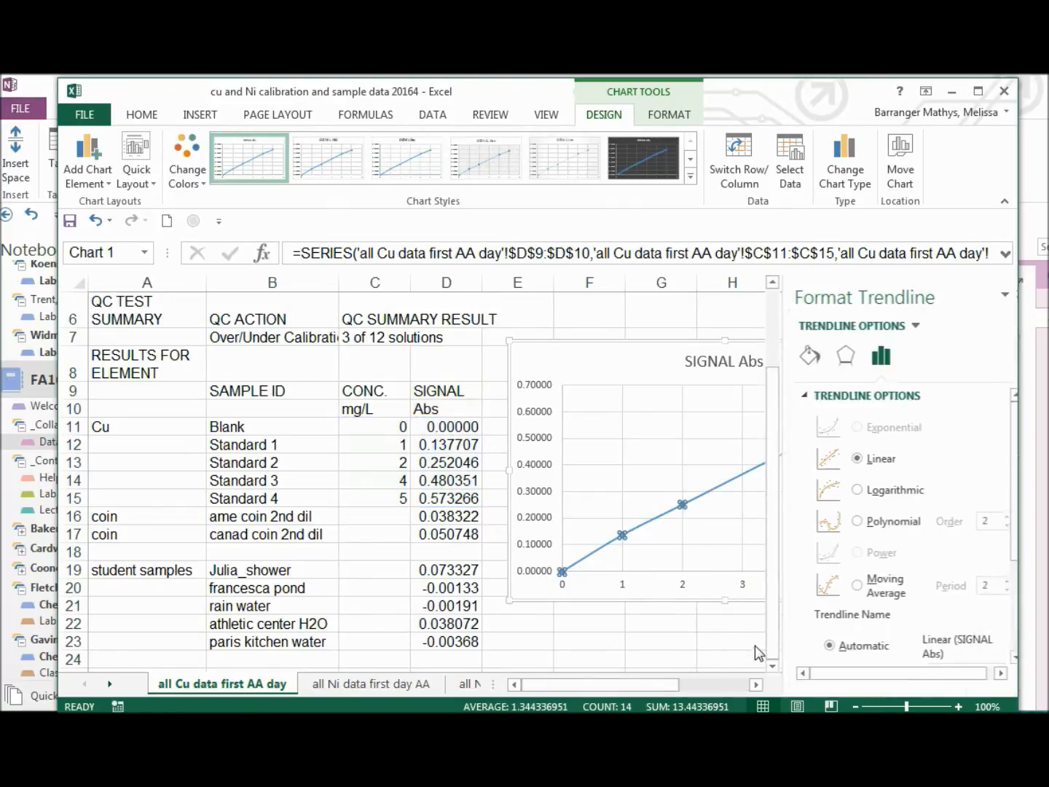
left_click(838, 521)
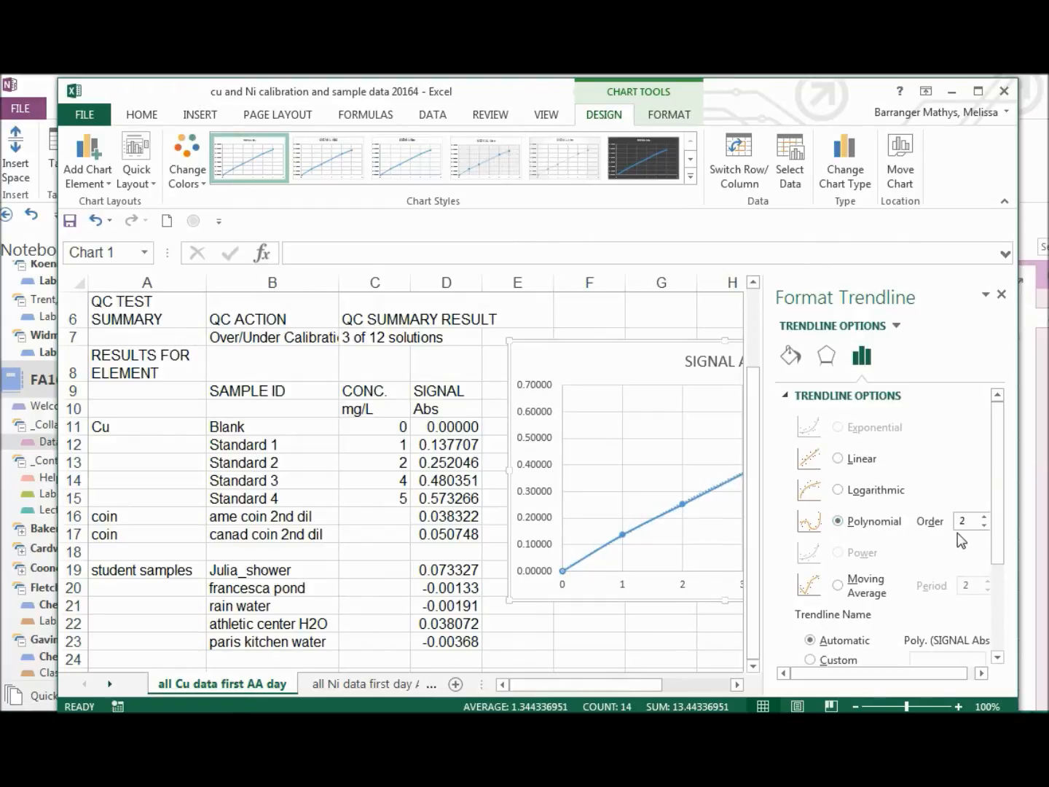
left_click_drag(1000, 547, 1000, 634)
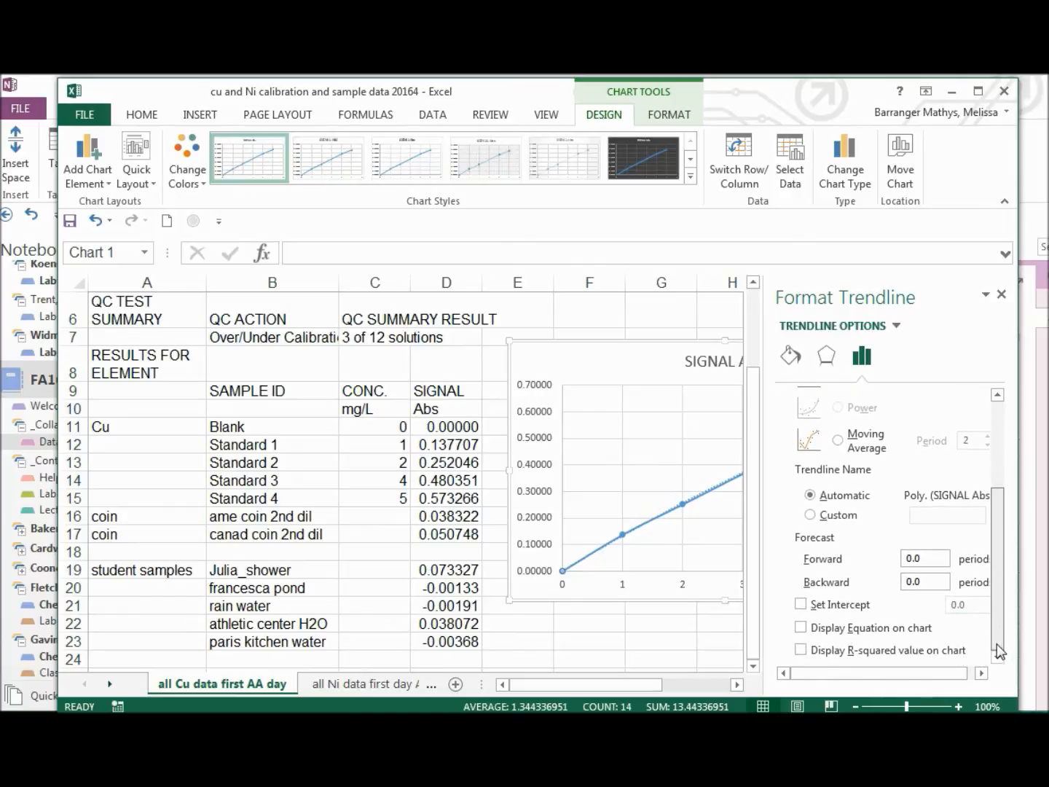
left_click(802, 627)
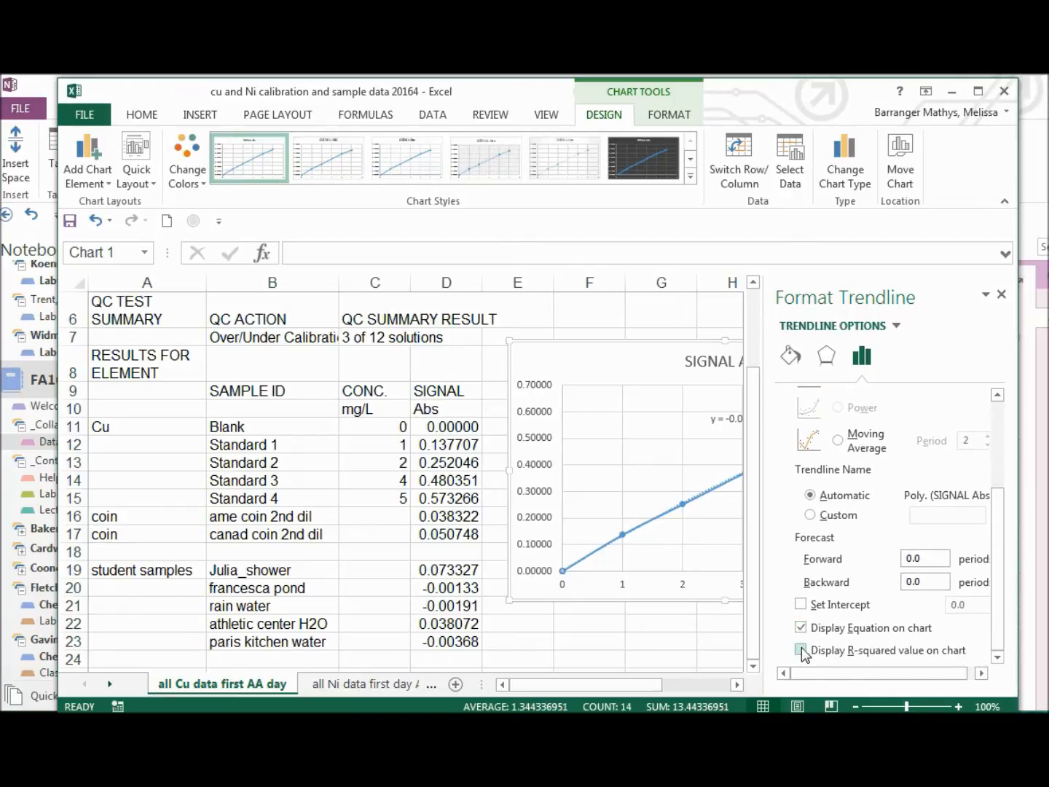
left_click(800, 650)
left_click(986, 294)
left_click(1001, 295)
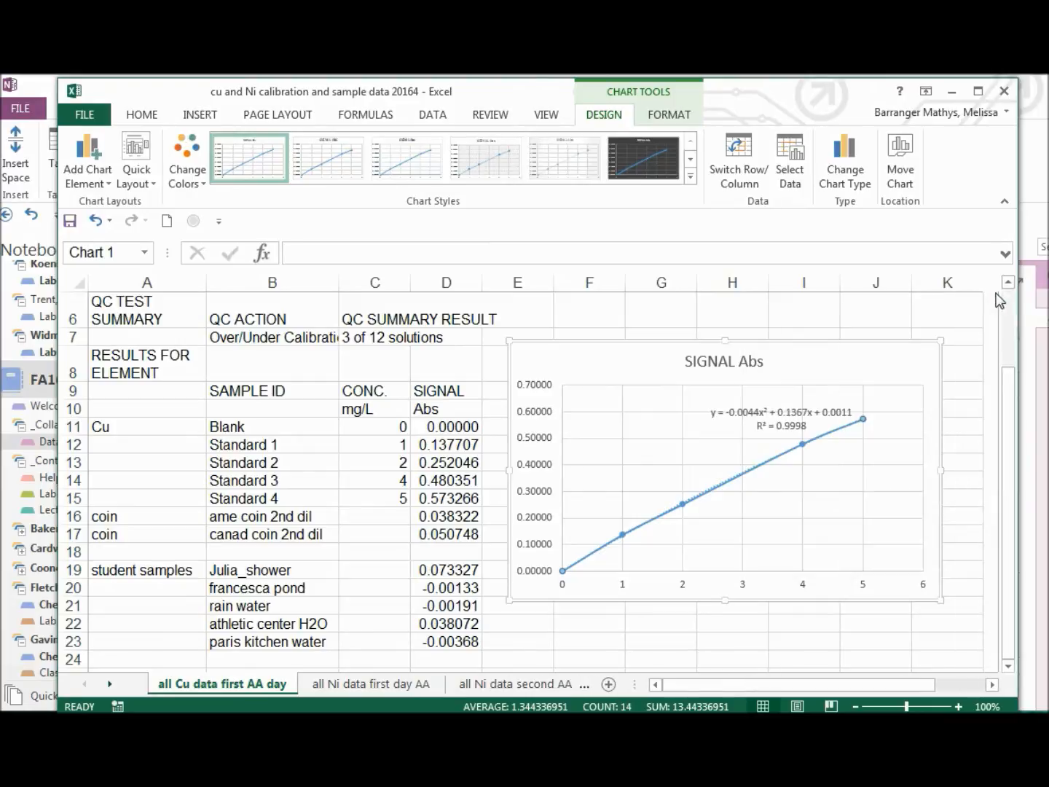
- Move the trendline equation to the chart's upper right corner and retitle the chart "Cu+2 calibration curve on AA"
left_click_drag(770, 408, 845, 363)
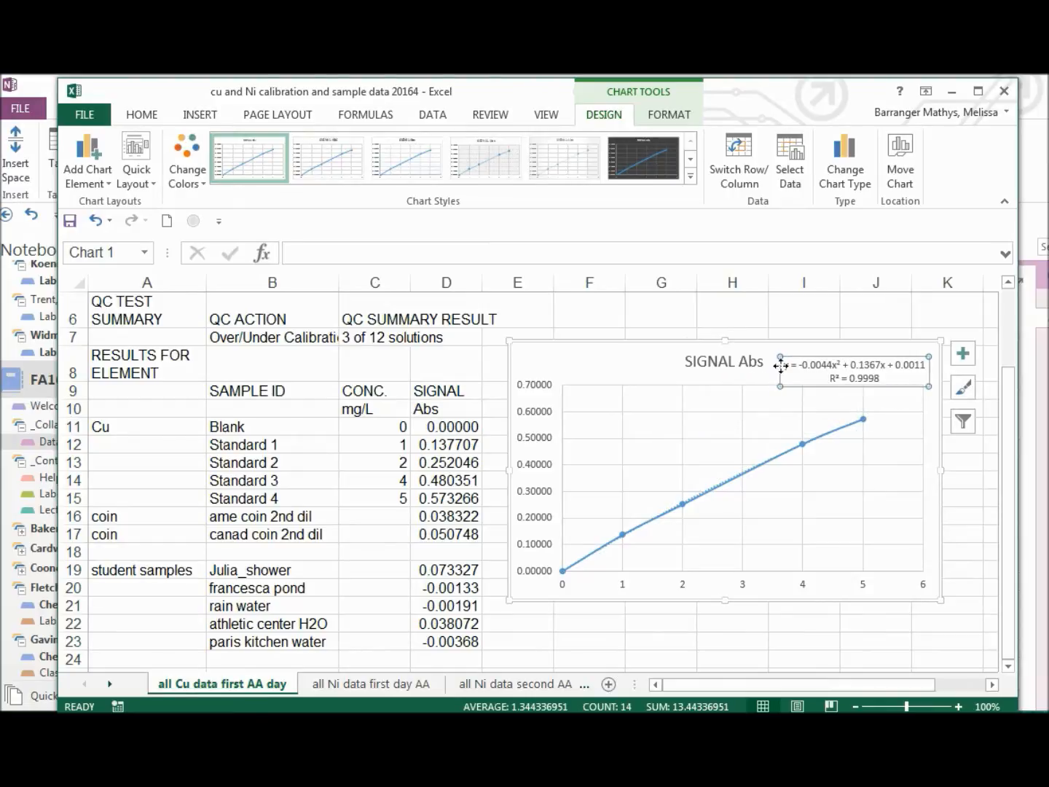
left_click(741, 362)
left_click_drag(733, 346, 608, 367)
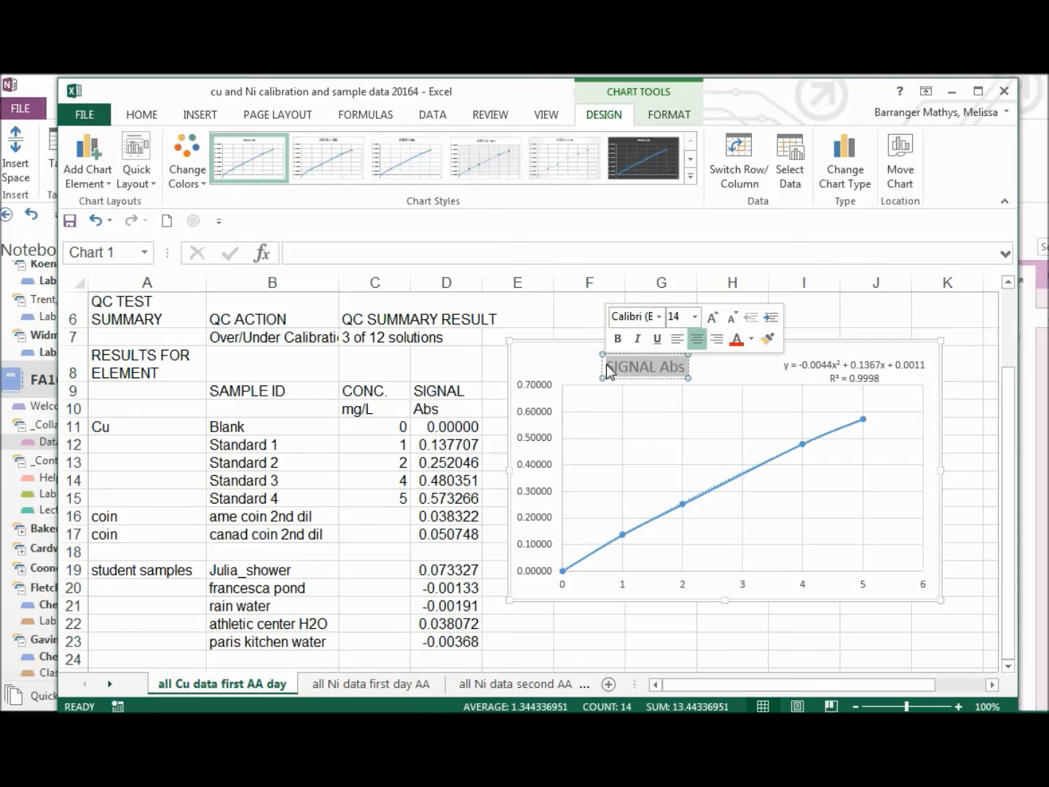
type("Cu+2")
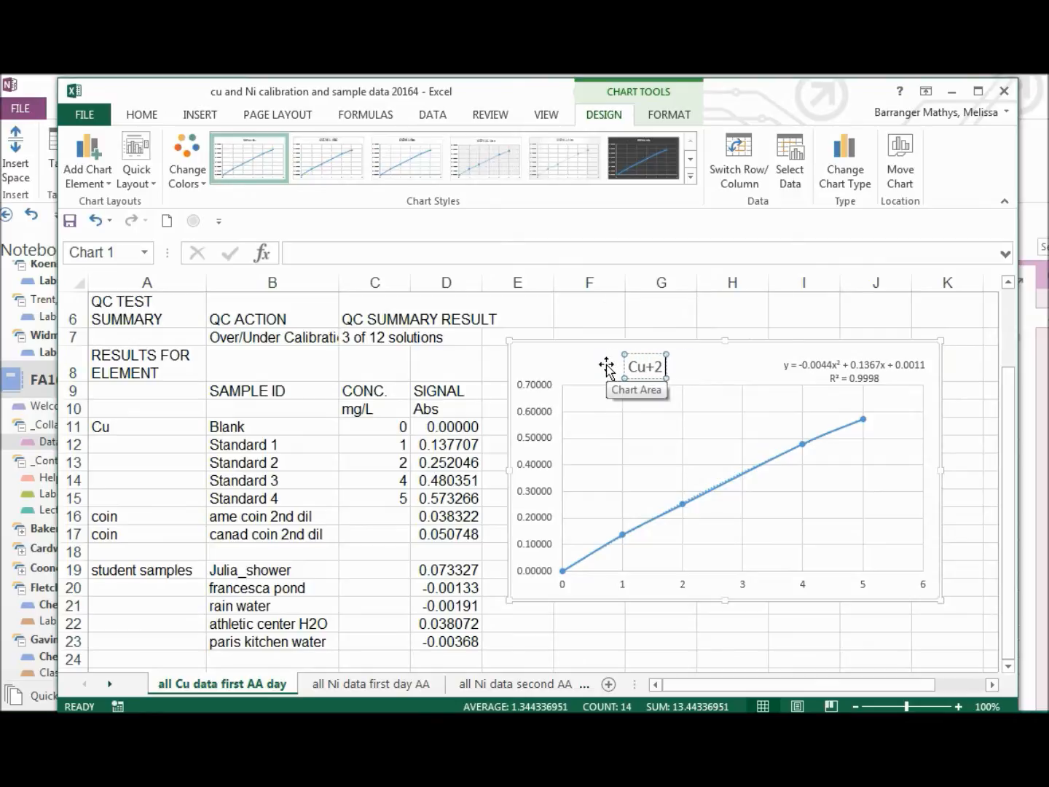
type(" cali")
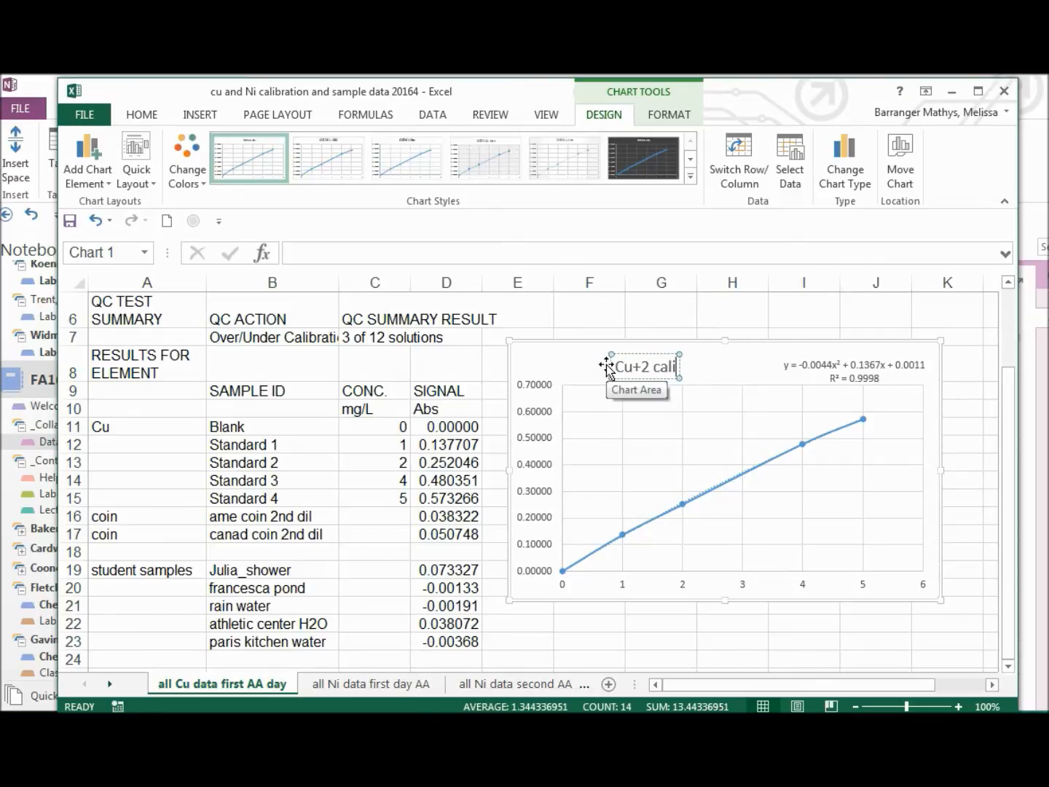
type("b")
type("rat")
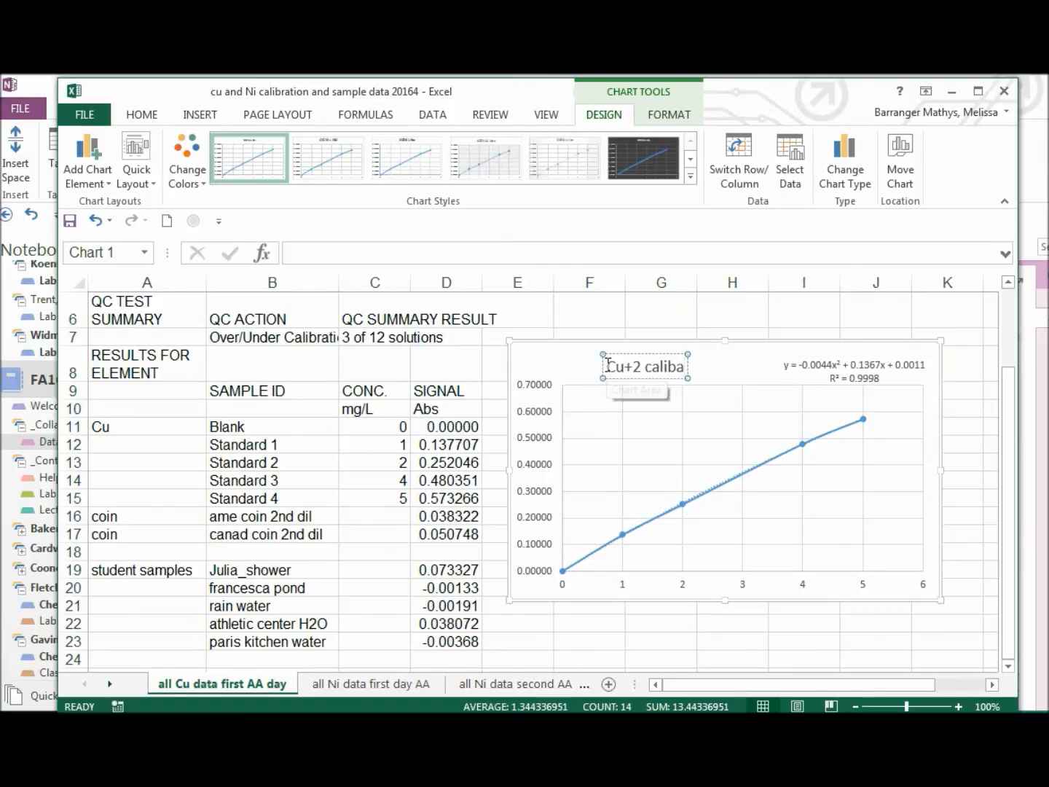
type("ion")
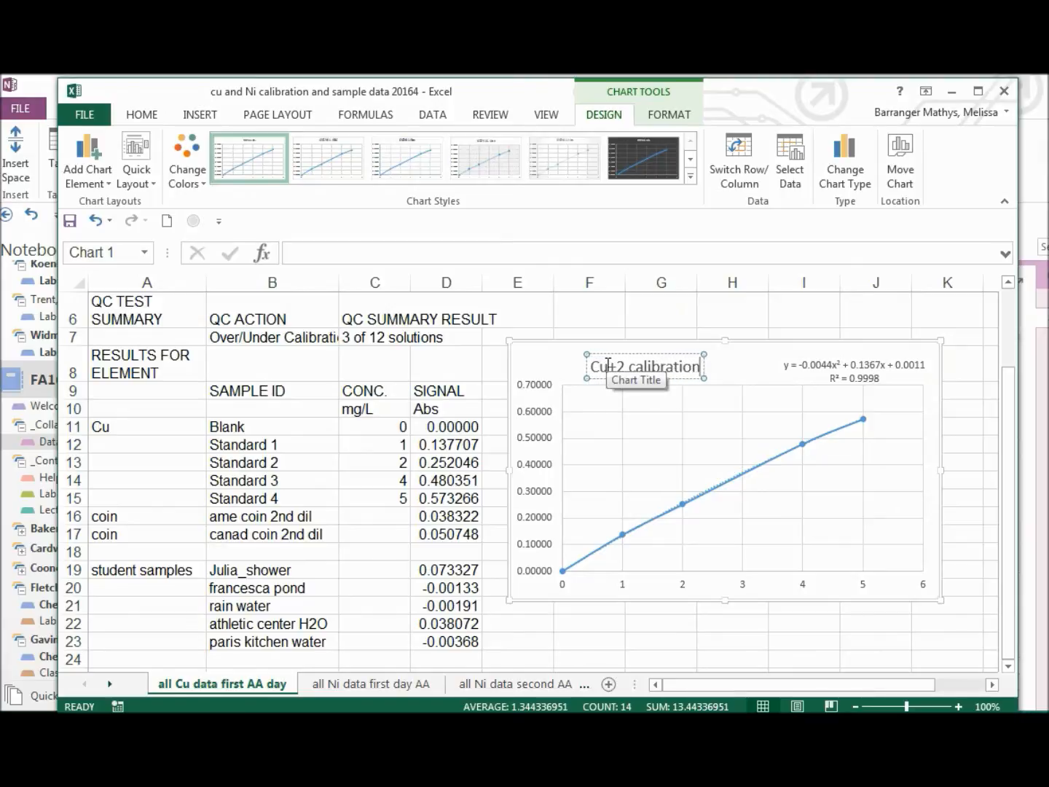
type(" curve")
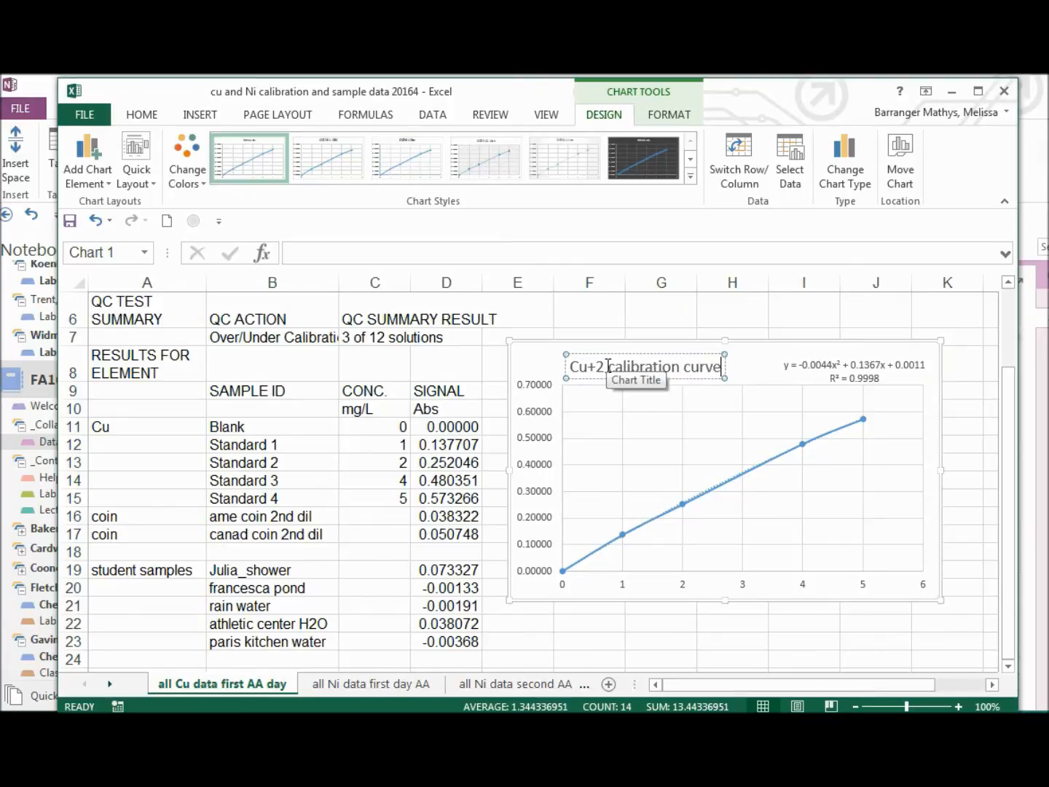
type(" on AA")
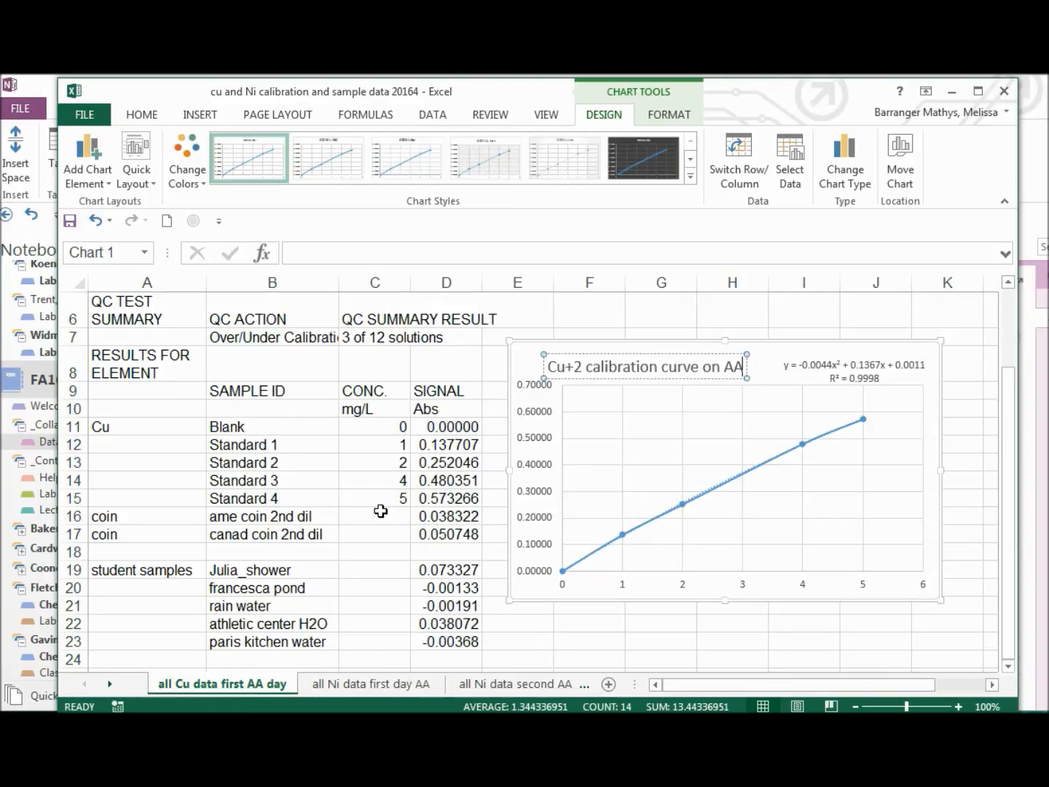
- Fill the empty concentration cells C16:C23 for the coins and student samples with orange
left_click_drag(379, 513, 388, 643)
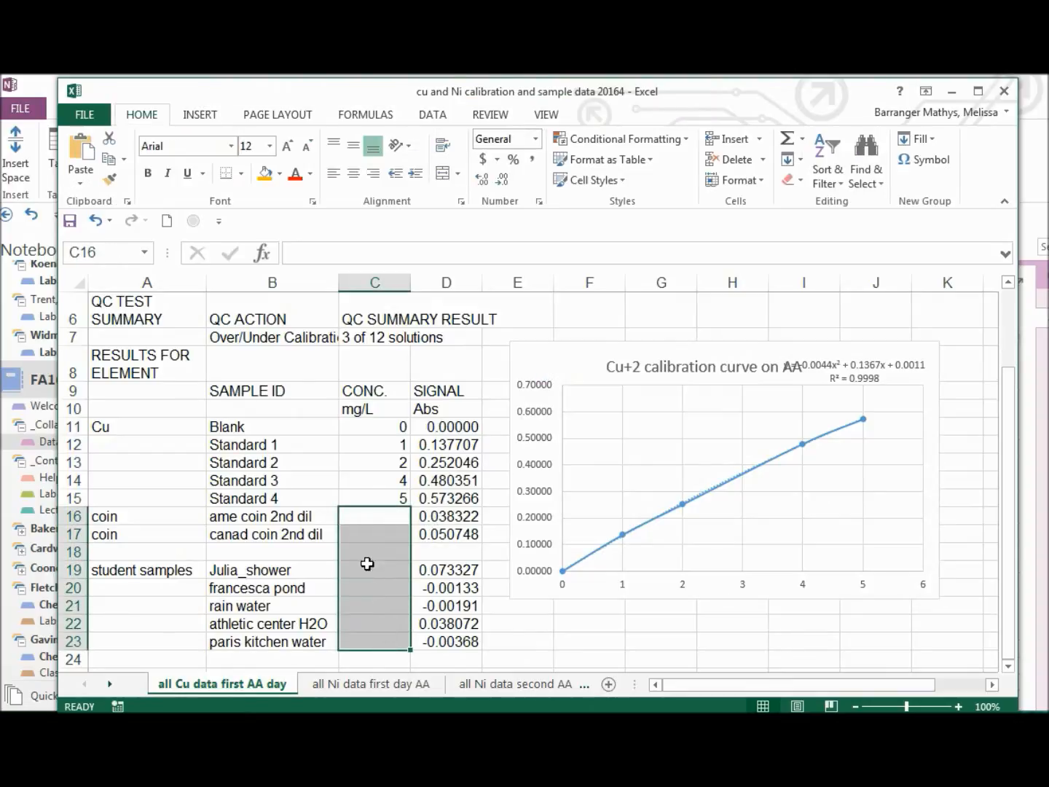
left_click(265, 172)
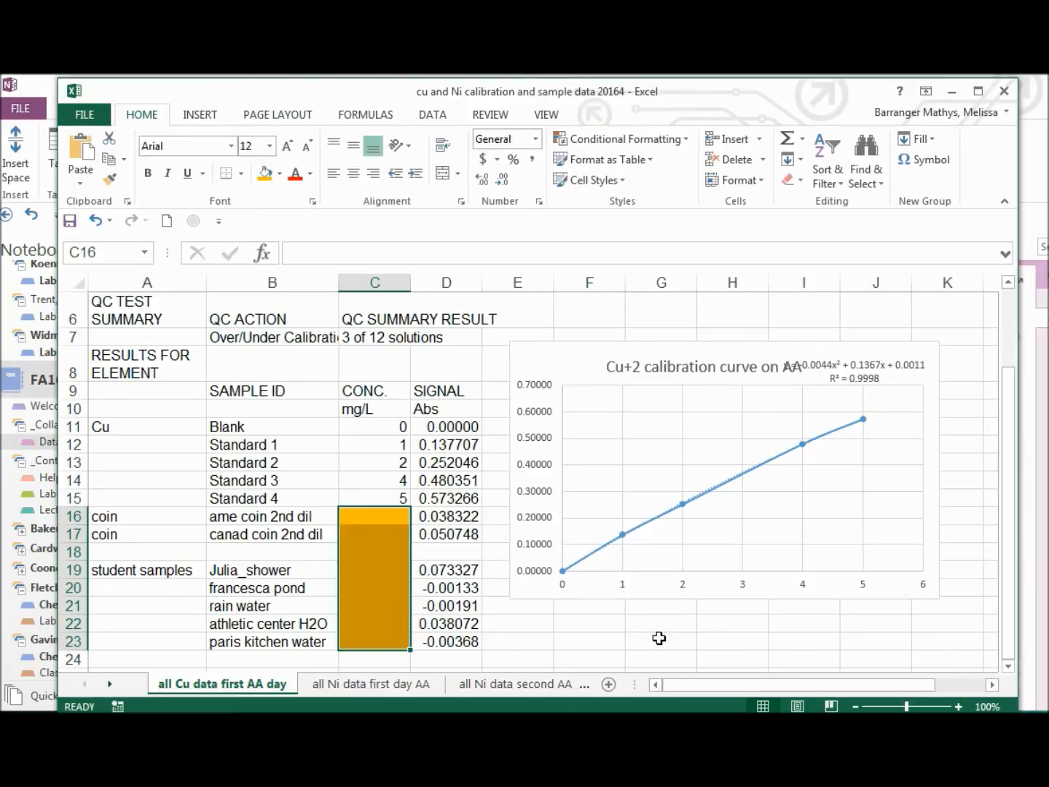
left_click(659, 638)
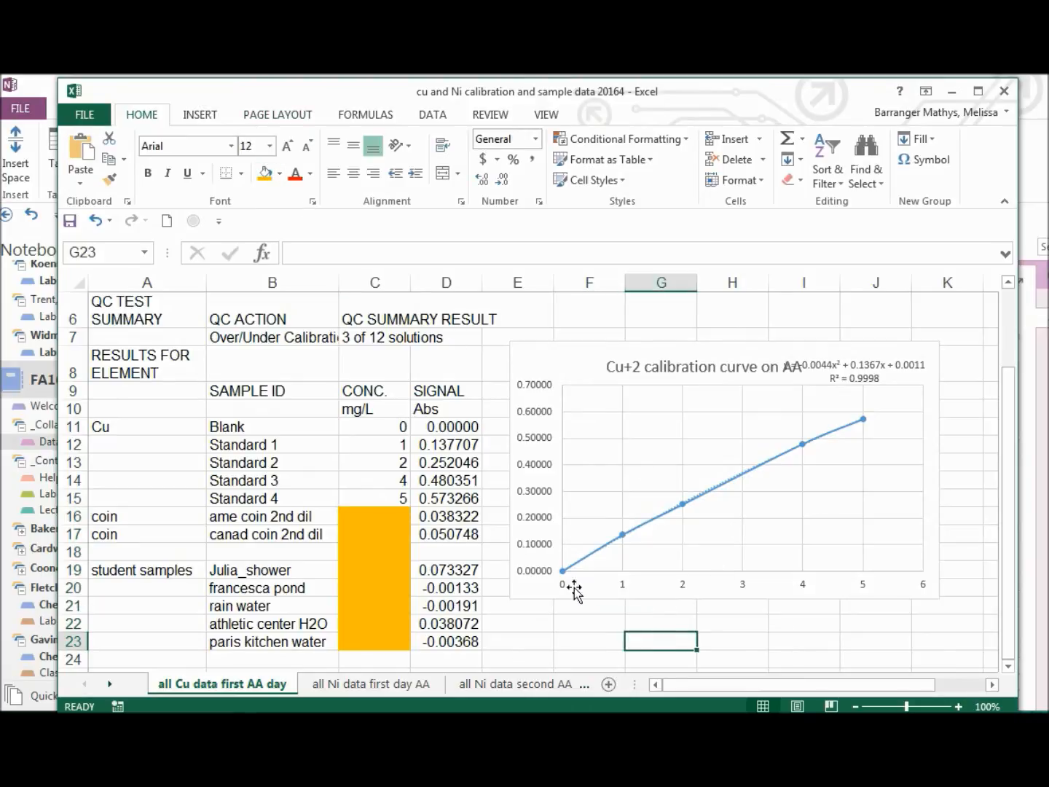
left_click(452, 515)
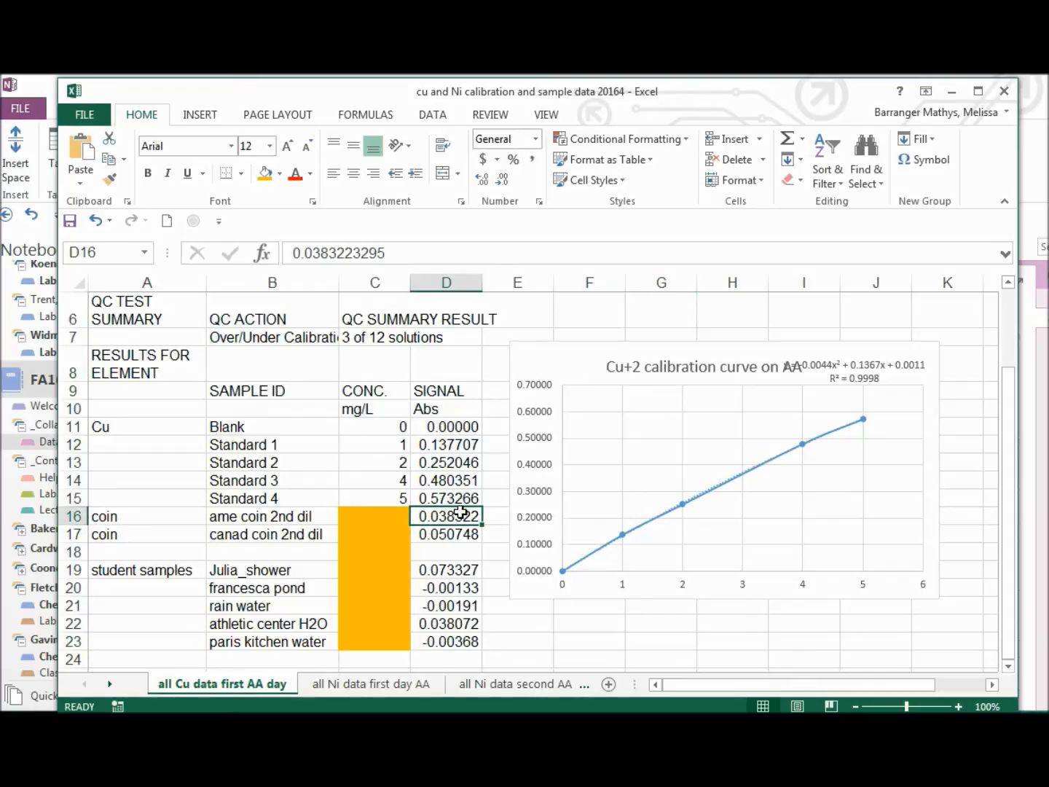
- Shift the trendline equation slightly up and right and the chart title left so they do not overlap
left_click(860, 375)
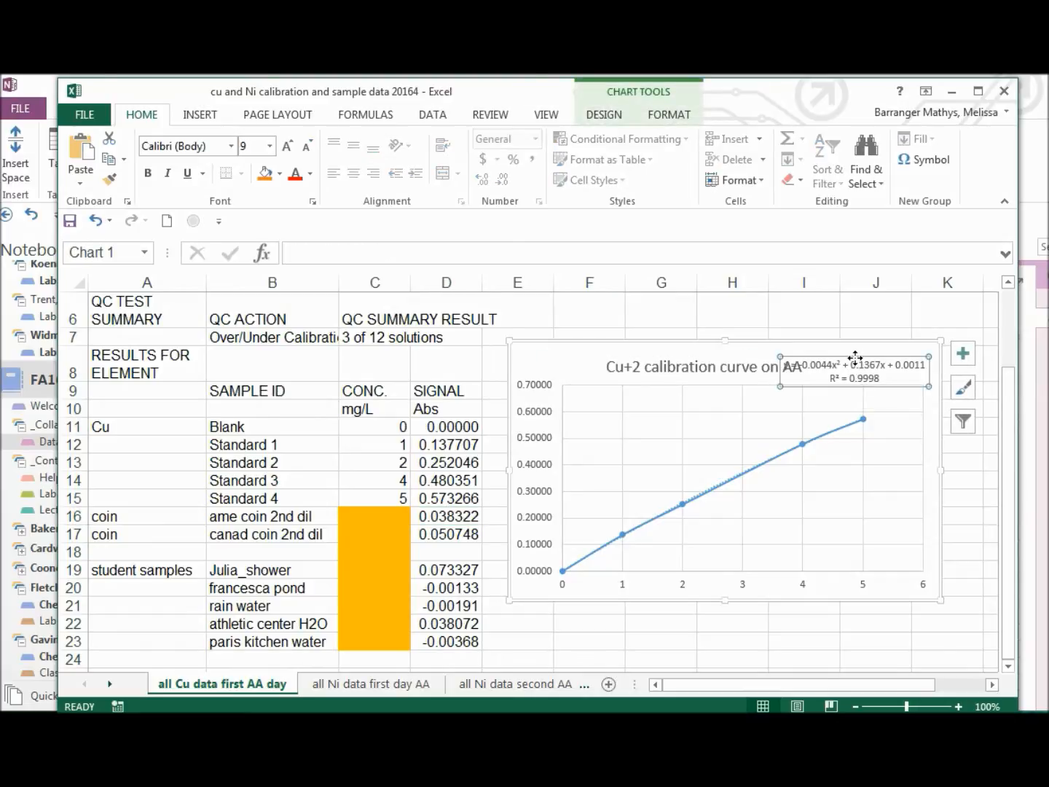
left_click_drag(856, 357, 868, 349)
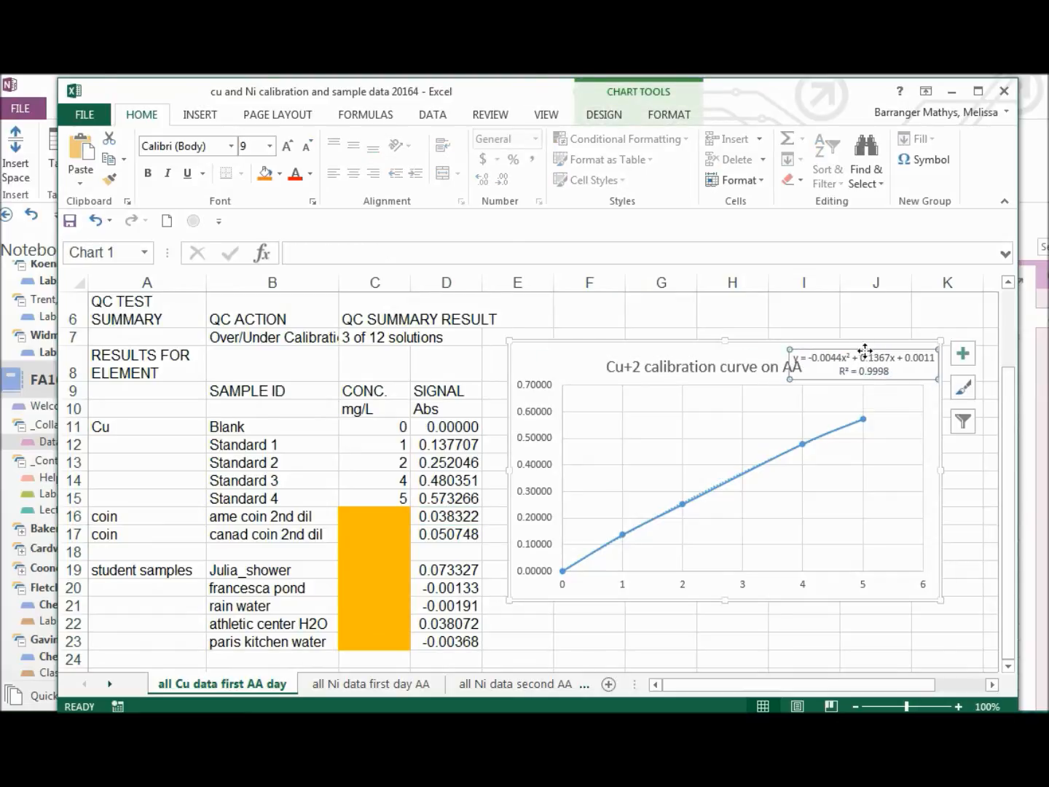
left_click(750, 352)
left_click_drag(750, 352, 699, 351)
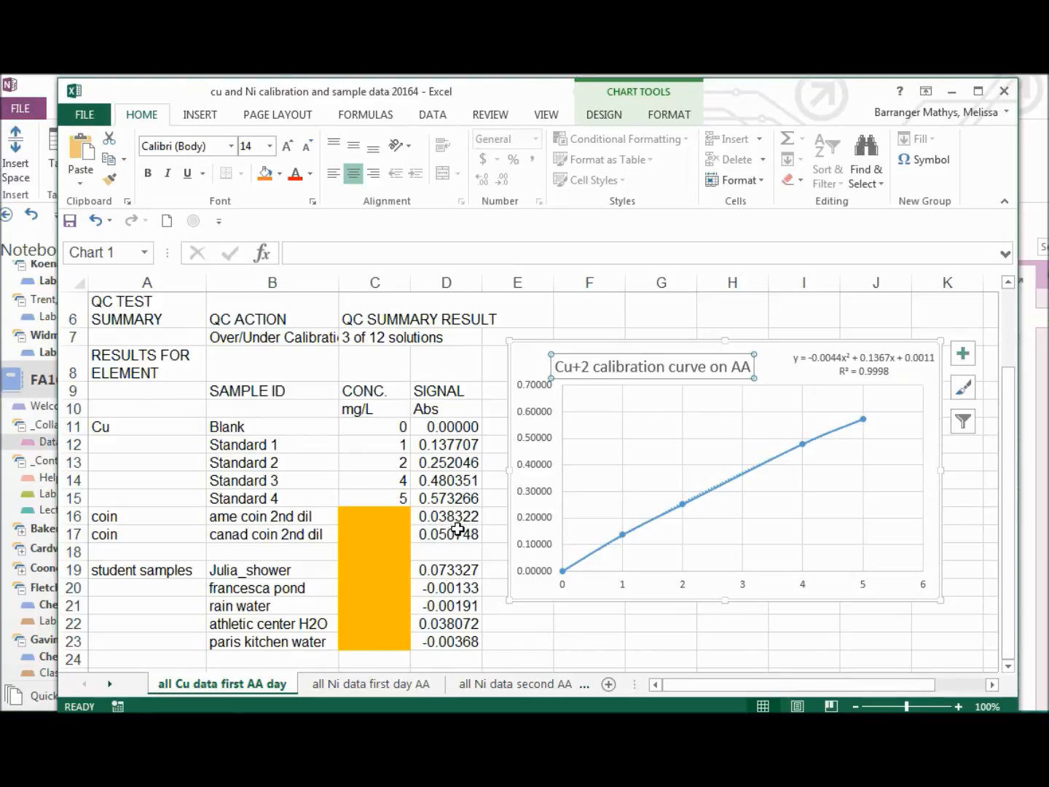
left_click(589, 624)
scroll(589, 623, "down", 1)
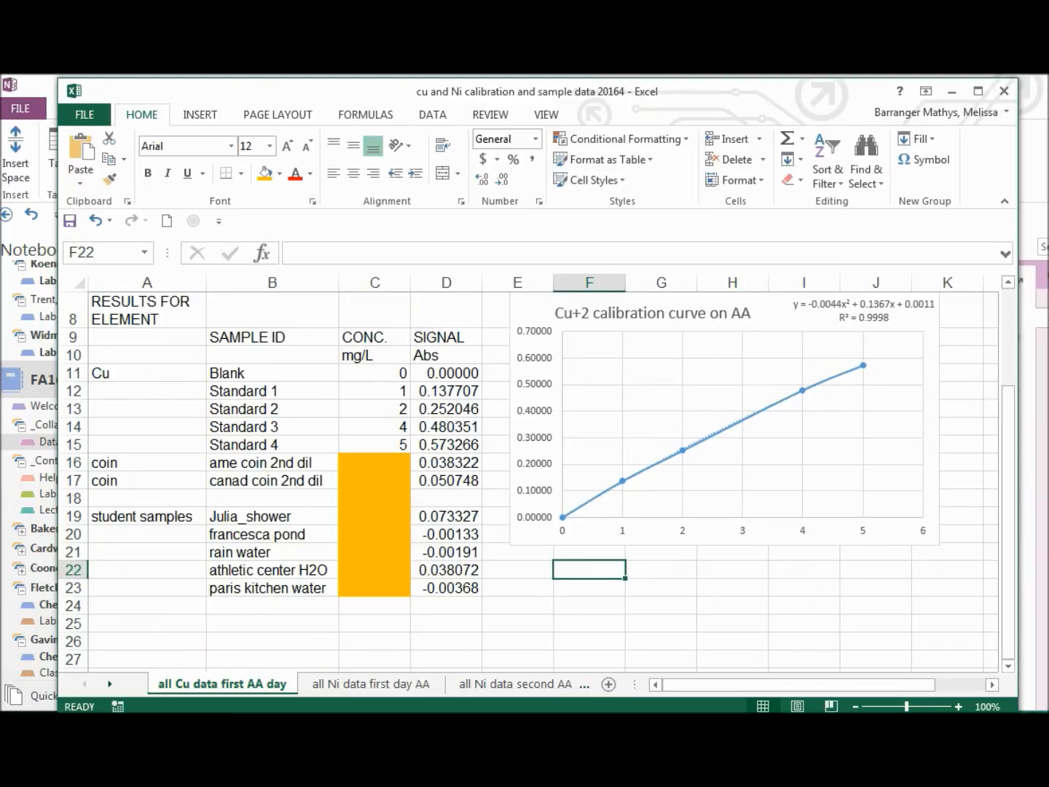
- On the first-day Ni sheet, insert a smooth-line scatter chart with markers from C9:D15 and place it beside the data
left_click(356, 687)
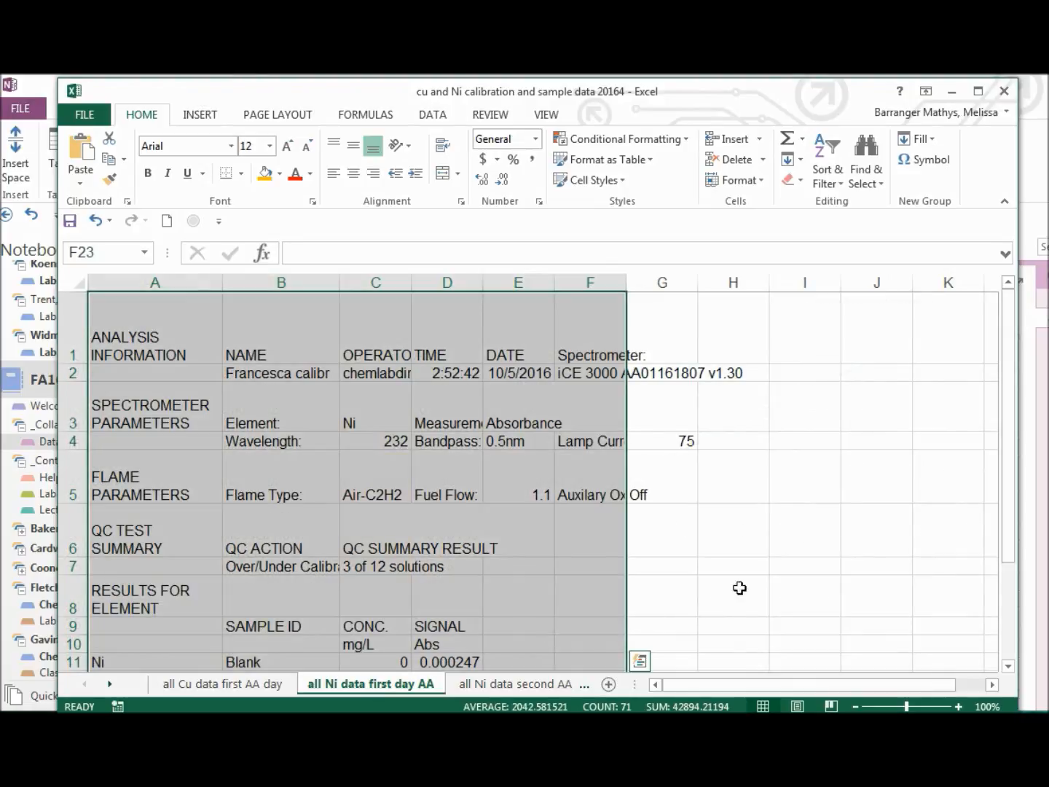
left_click(765, 579)
scroll(764, 579, "down", 2)
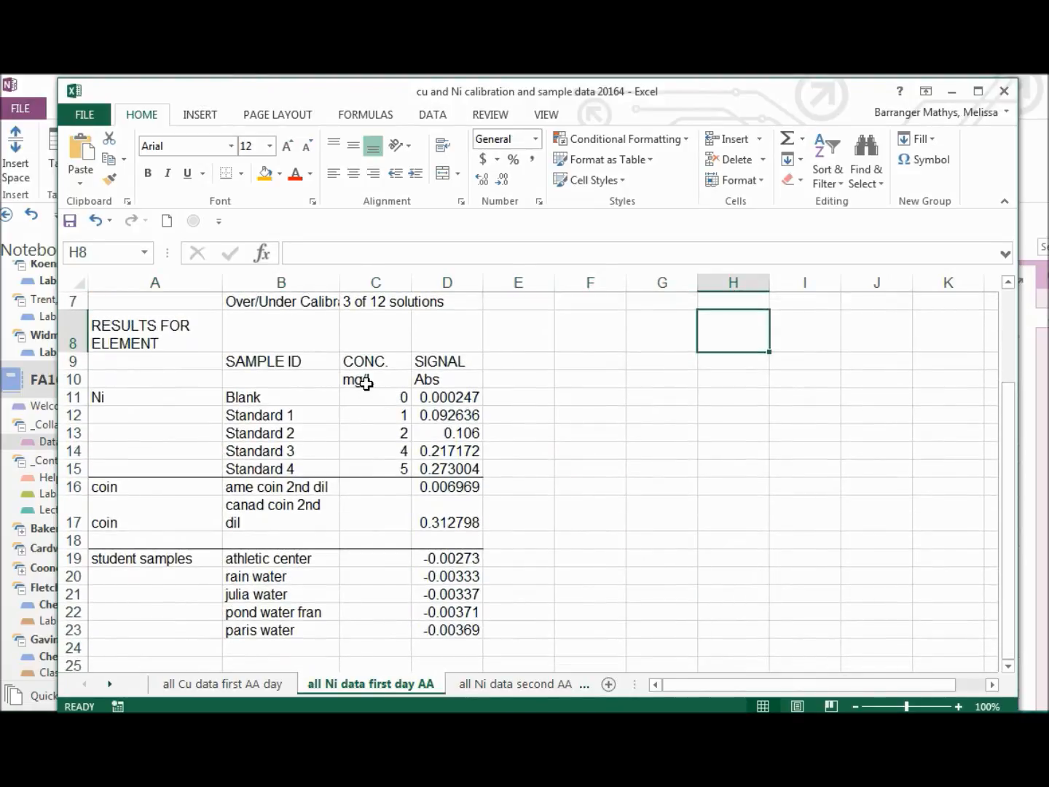
left_click_drag(363, 362, 437, 470)
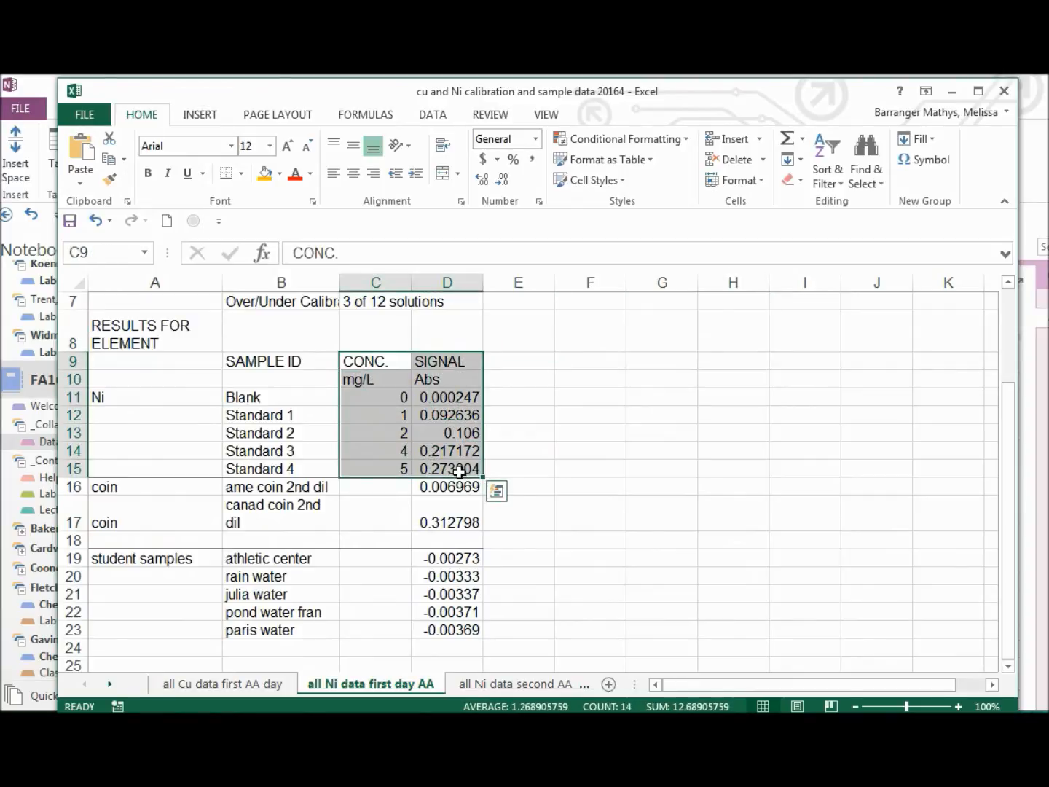
left_click(200, 115)
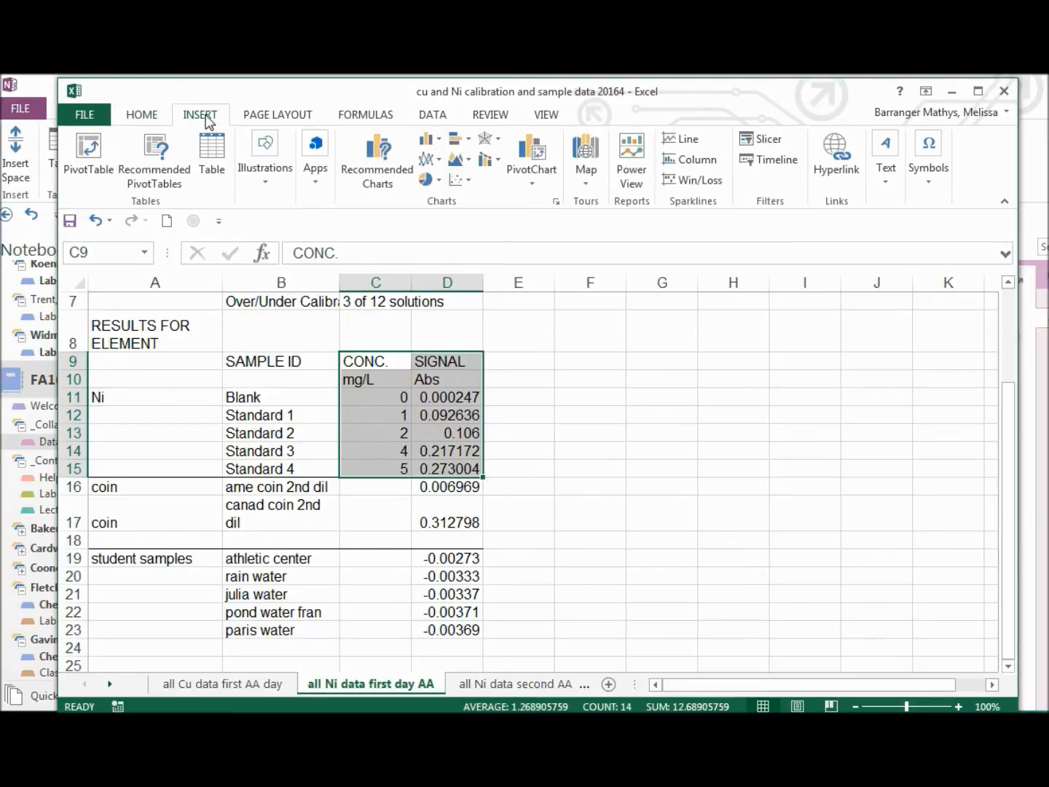
left_click(473, 181)
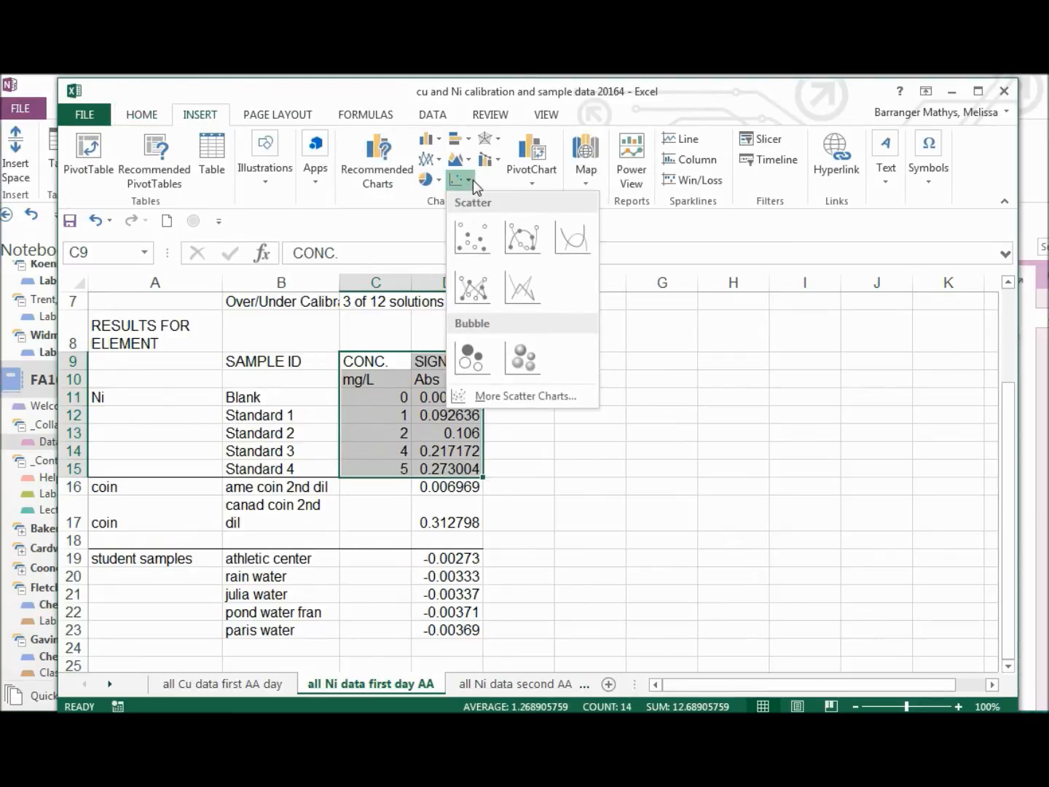
left_click(523, 235)
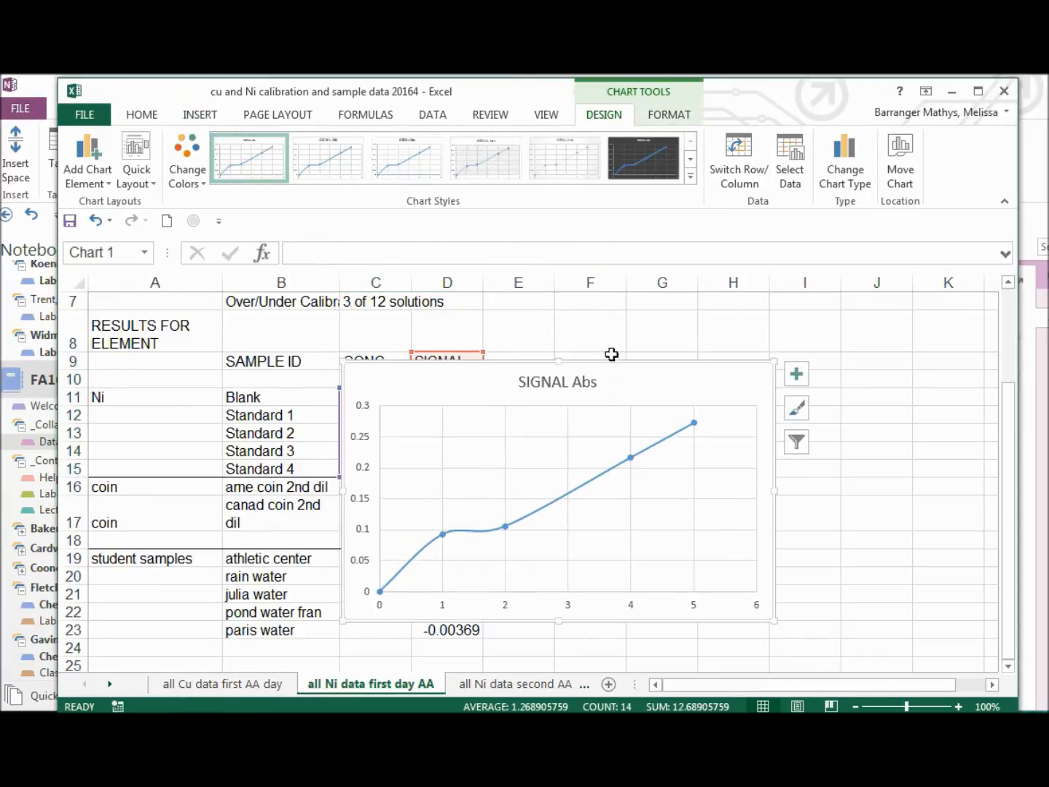
left_click_drag(613, 369, 771, 305)
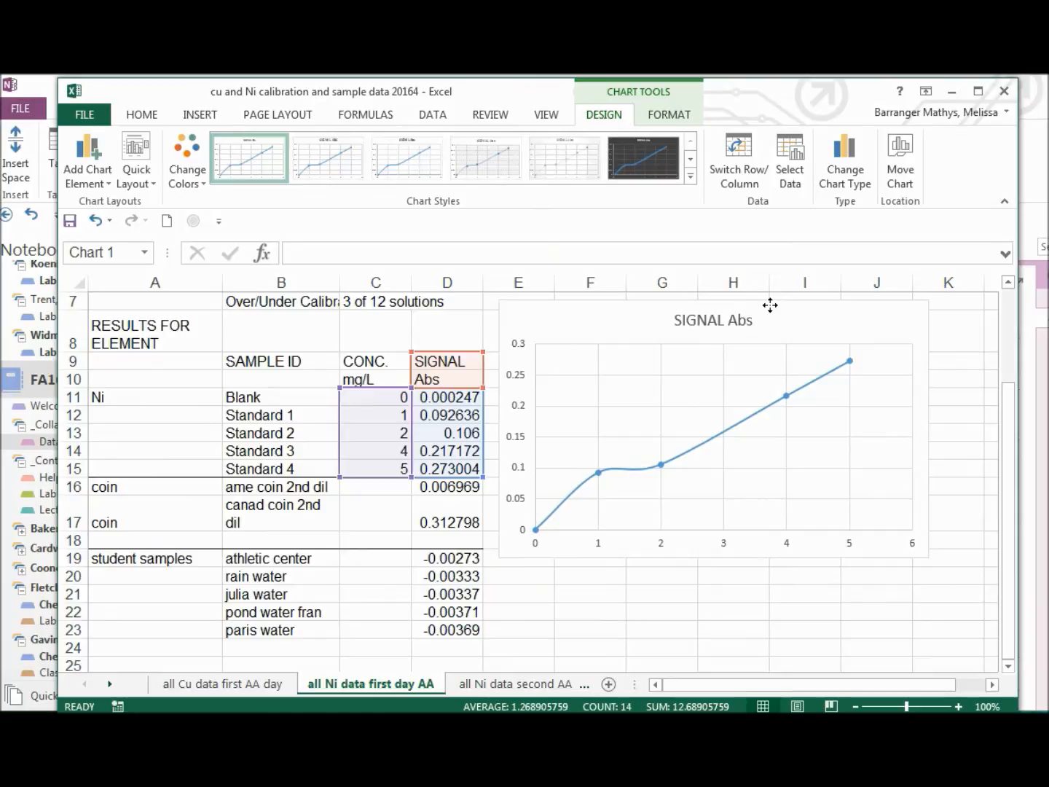
- Add a linear trendline to the Ni signal series, displaying its equation and R-squared value, and move that label beside the chart title
left_click(660, 466)
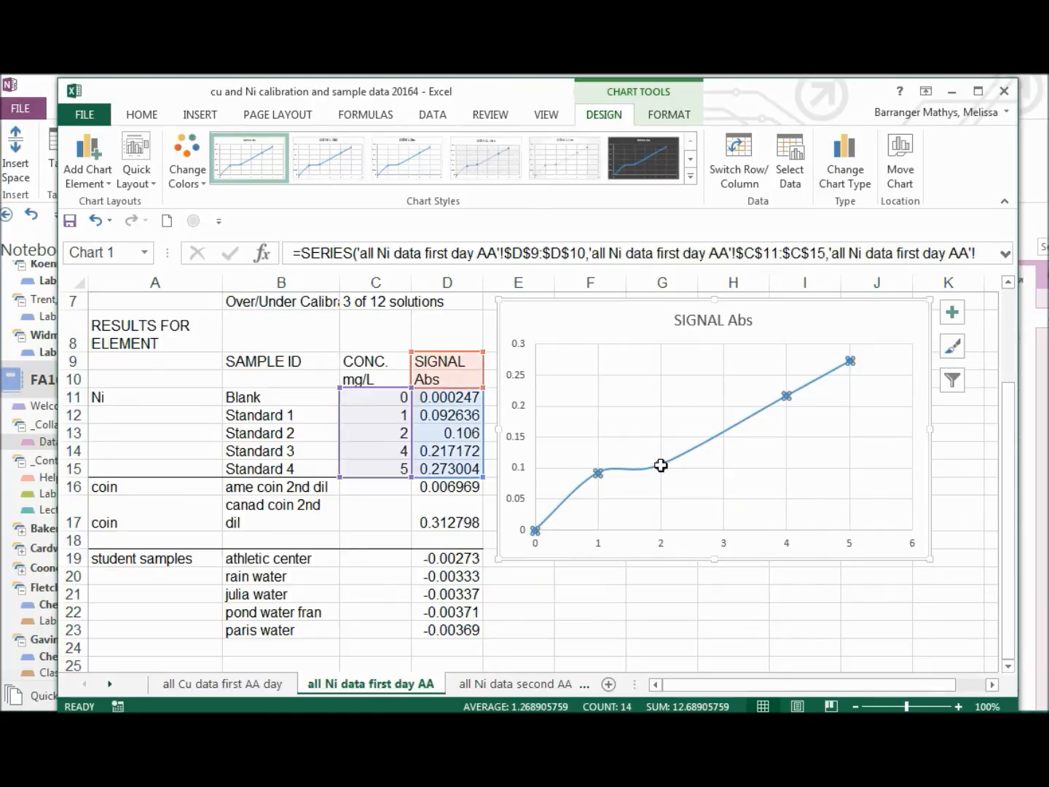
right_click(661, 466)
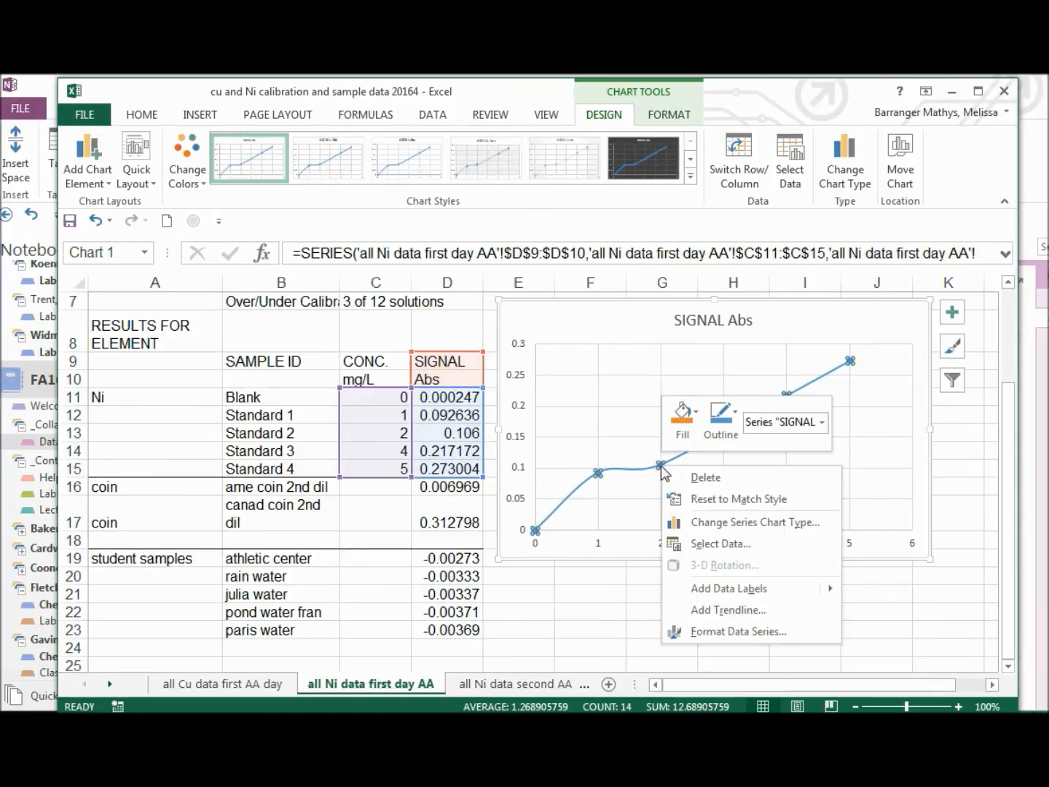
left_click(688, 613)
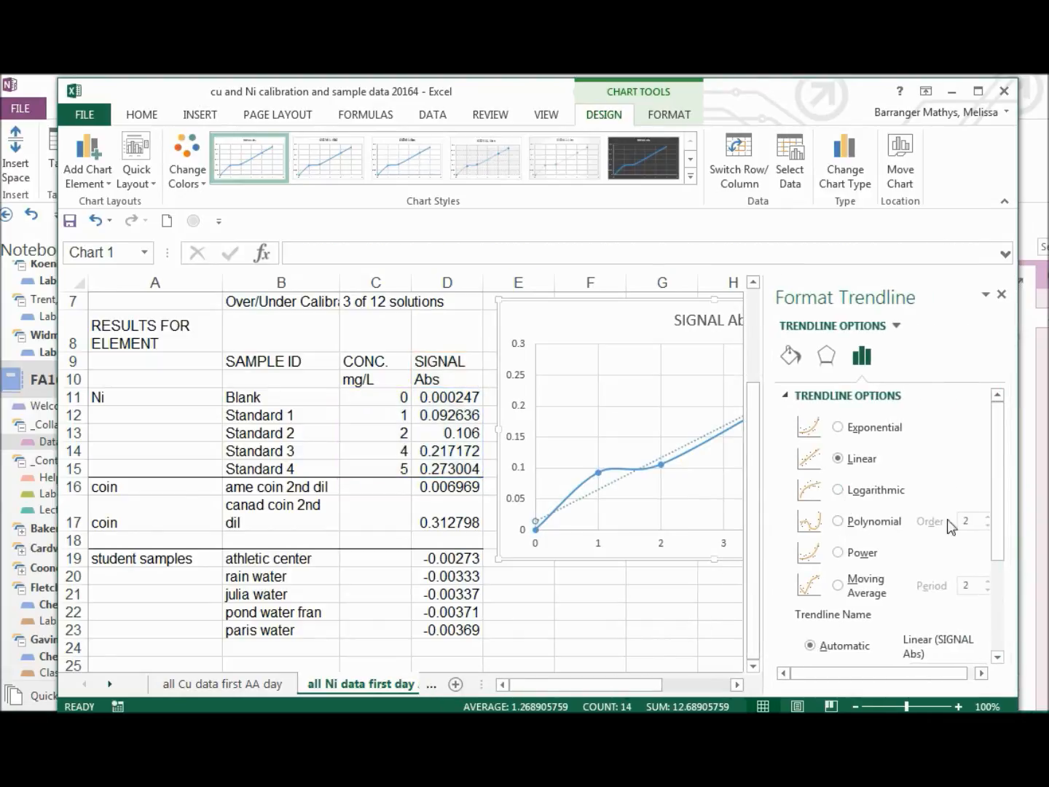
left_click_drag(1000, 510, 1001, 626)
left_click(801, 628)
left_click(800, 652)
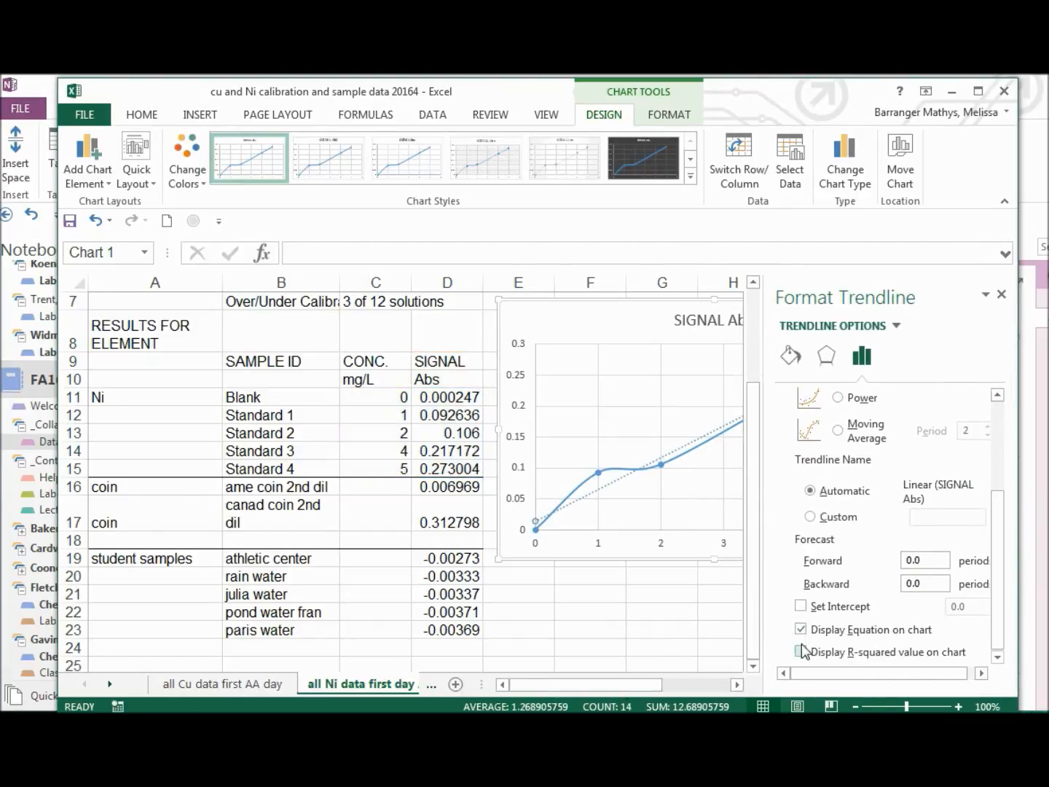
left_click(690, 645)
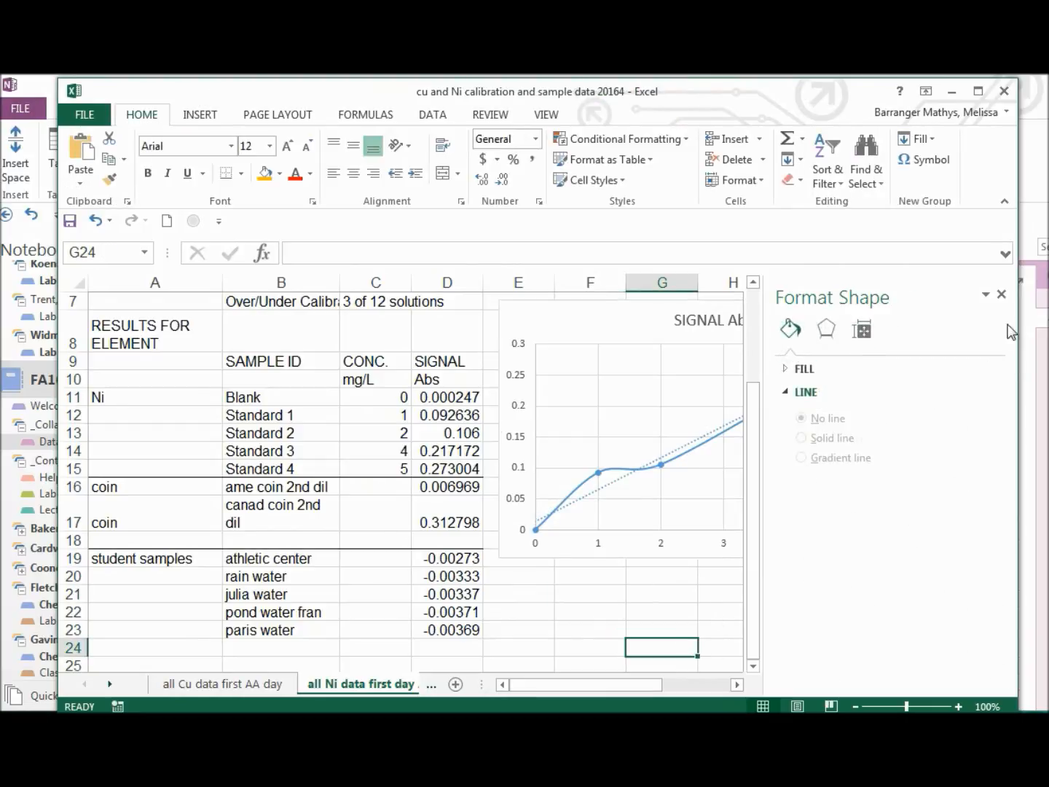
left_click(1001, 294)
left_click(785, 368)
left_click_drag(785, 368, 831, 323)
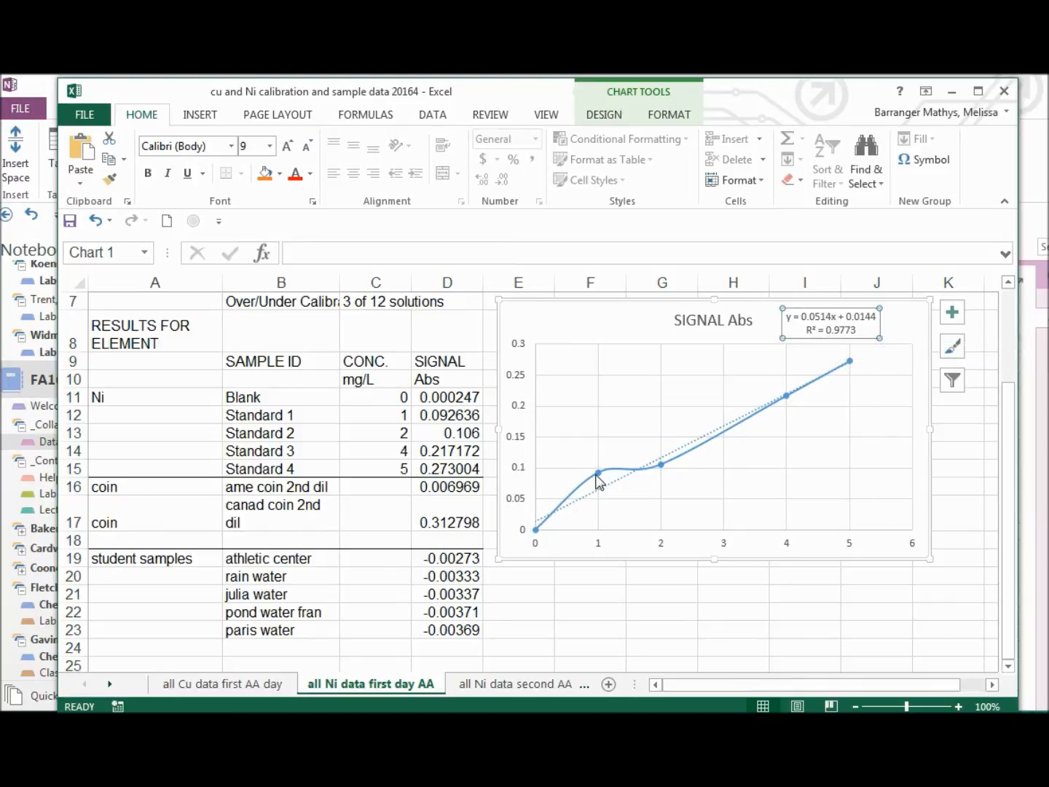
- Delete the outlying Standard 1 absorbance value in D12 so the point is excluded from the Ni calibration
mouse_move(598, 475)
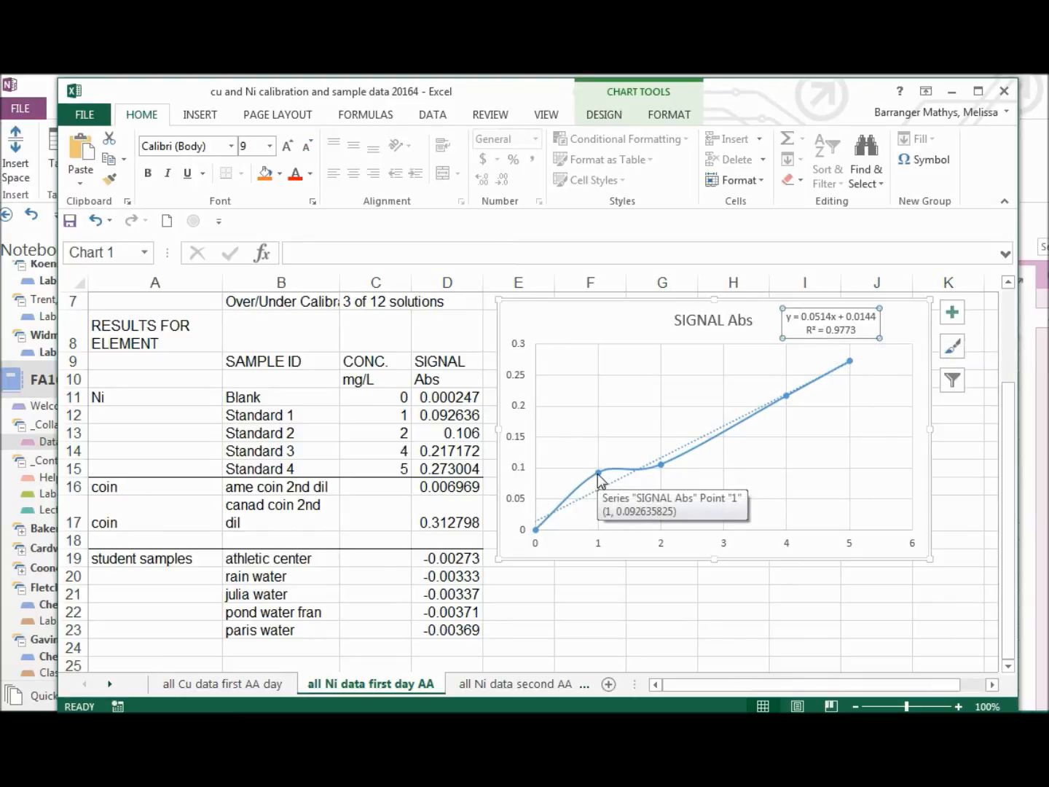
left_click(441, 415)
key("Delete")
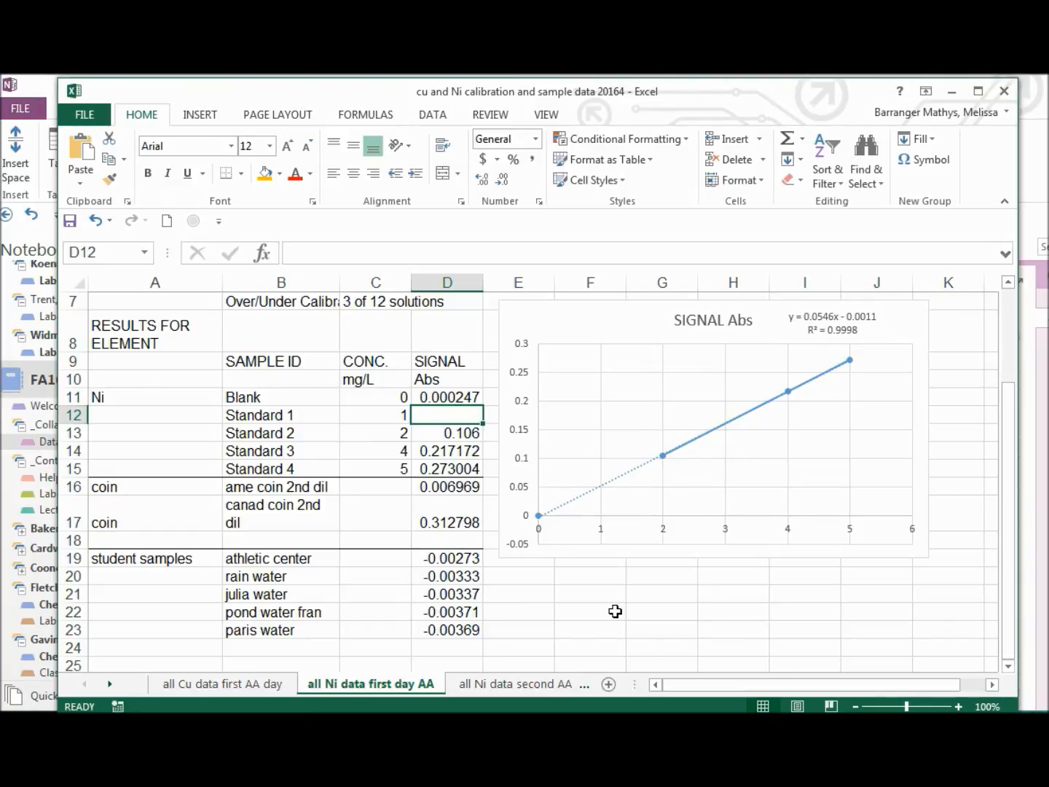
left_click(615, 611)
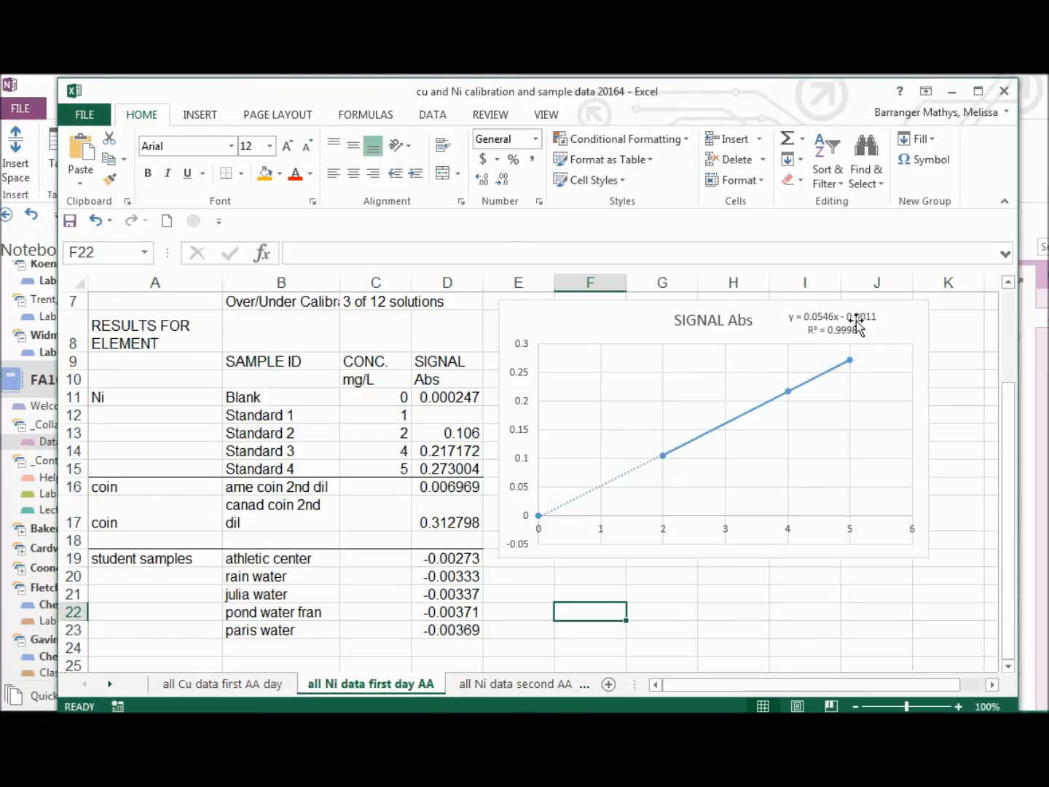
- Move the Ni chart's title further left of the trendline equation and add axis titles to both axes
left_click(695, 456)
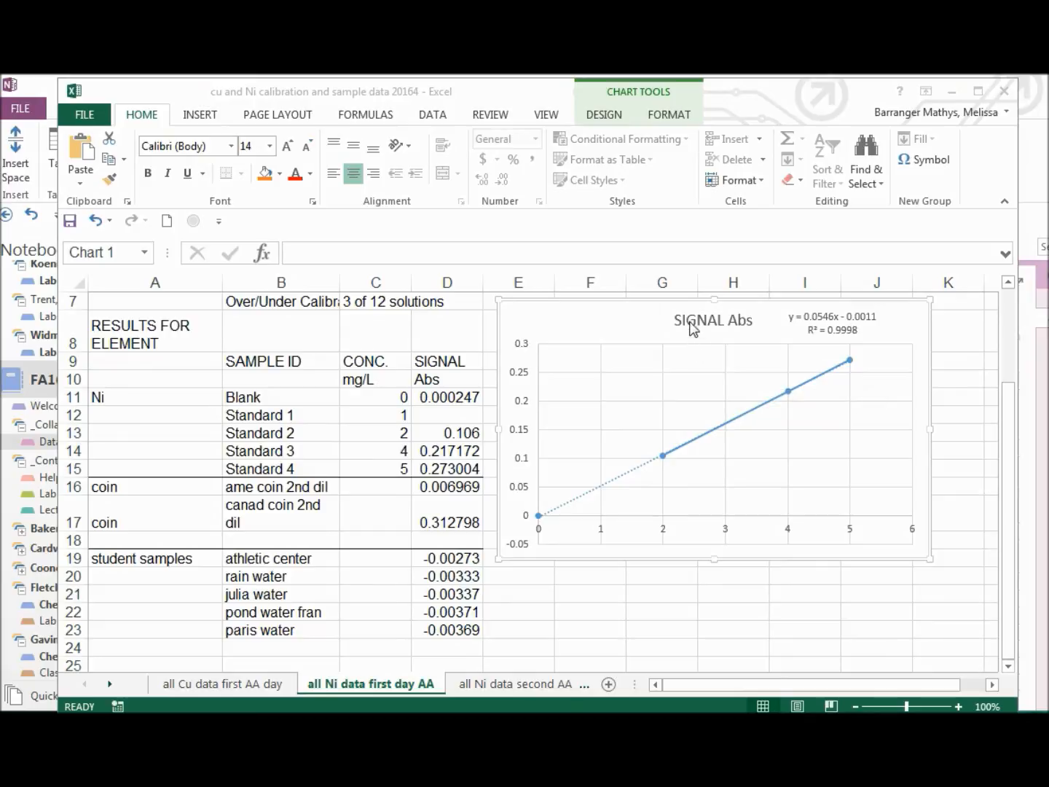
left_click_drag(692, 309, 635, 312)
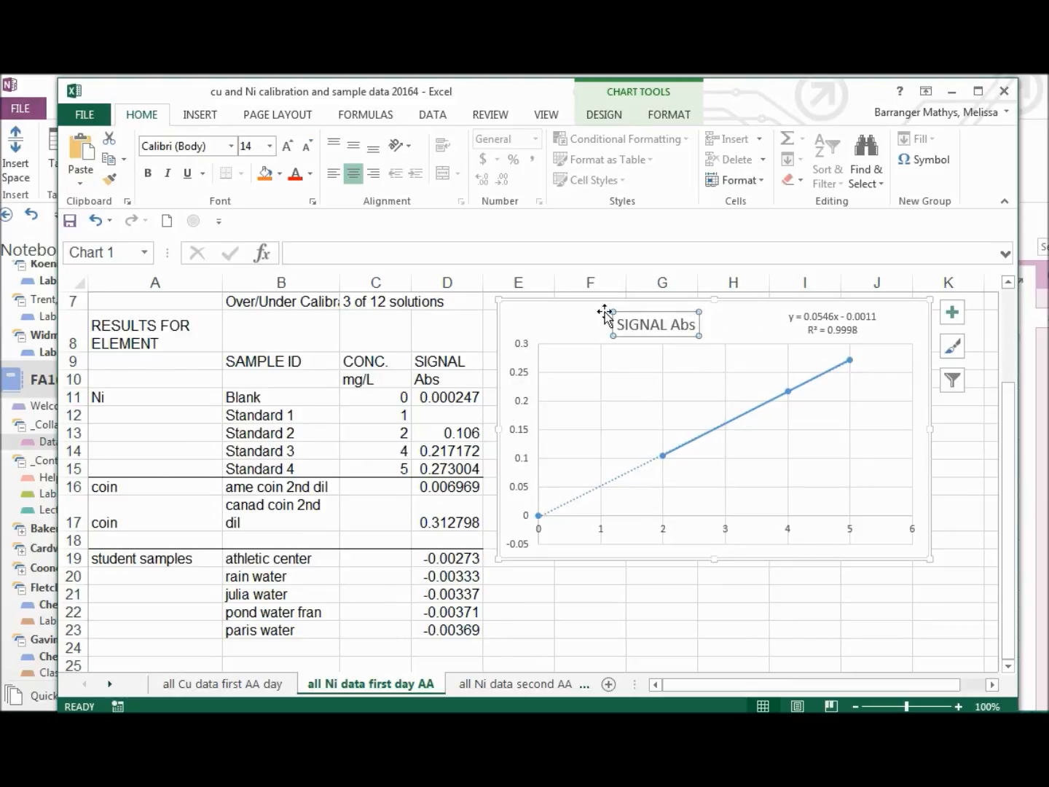
left_click(604, 116)
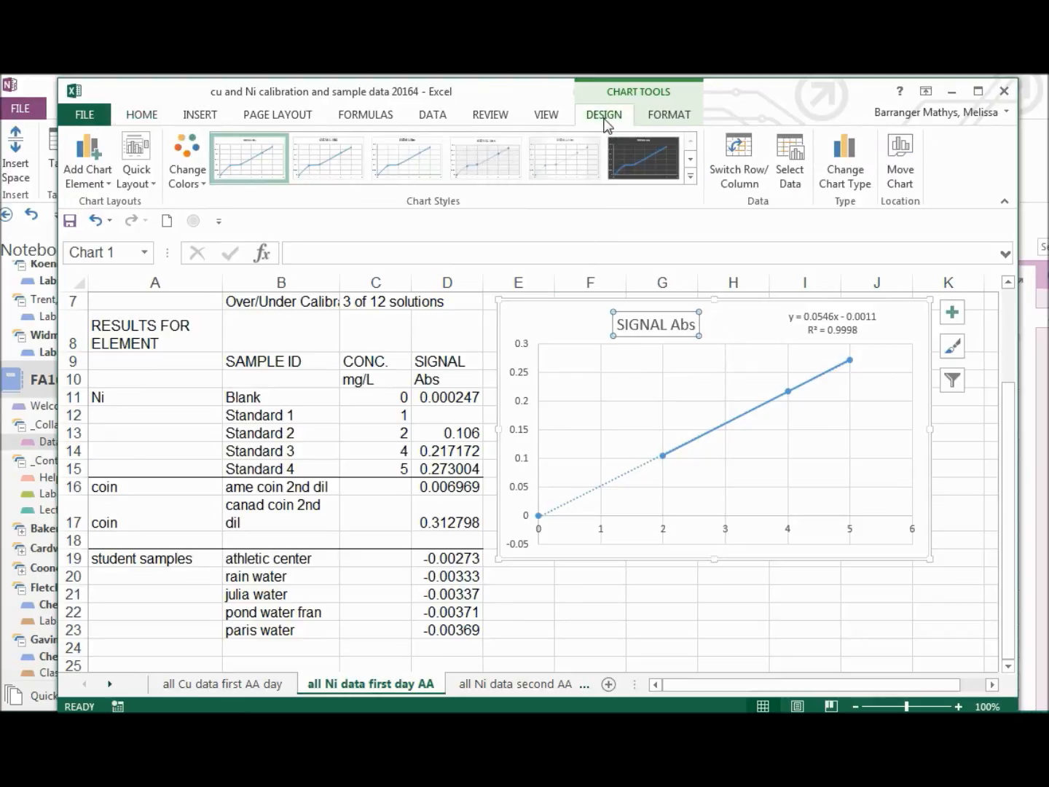
left_click(668, 122)
left_click(605, 117)
left_click(680, 115)
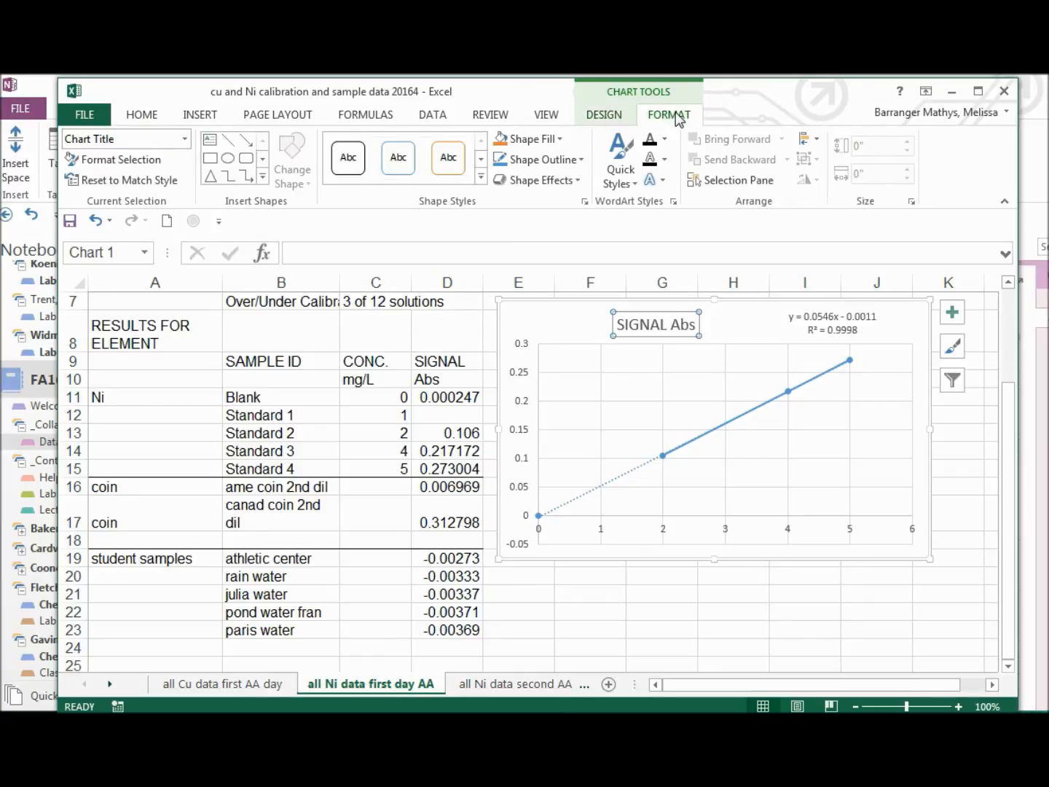
left_click(731, 525)
left_click(607, 116)
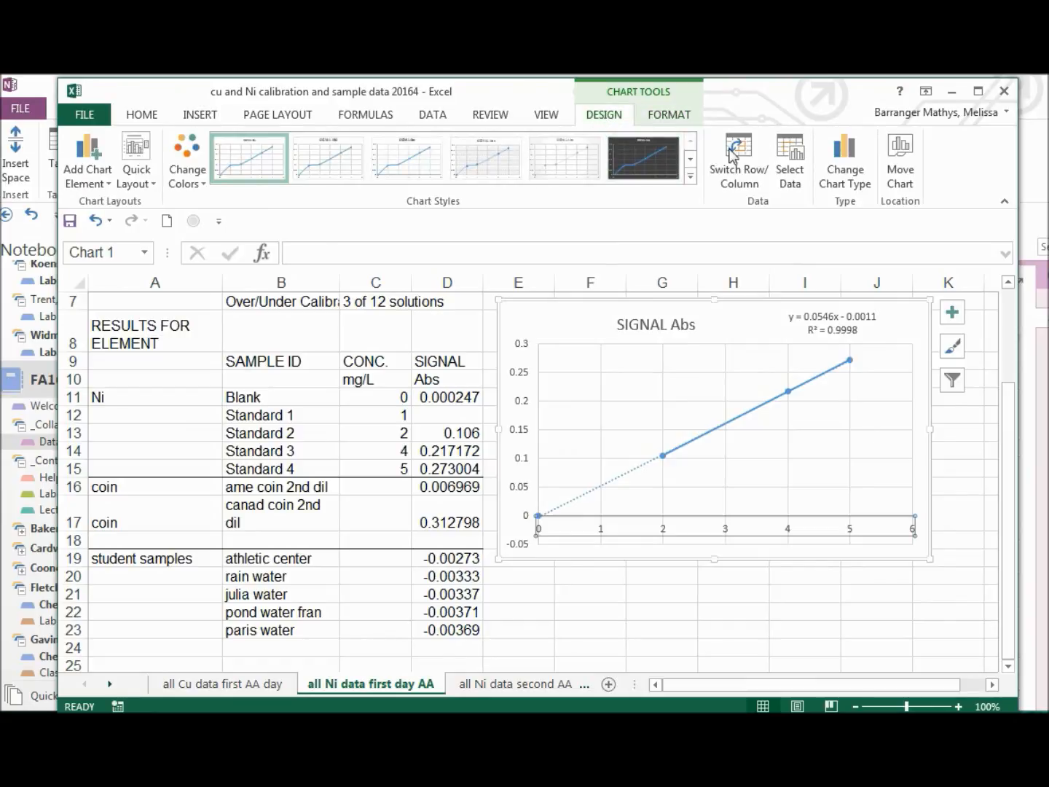
left_click(952, 315)
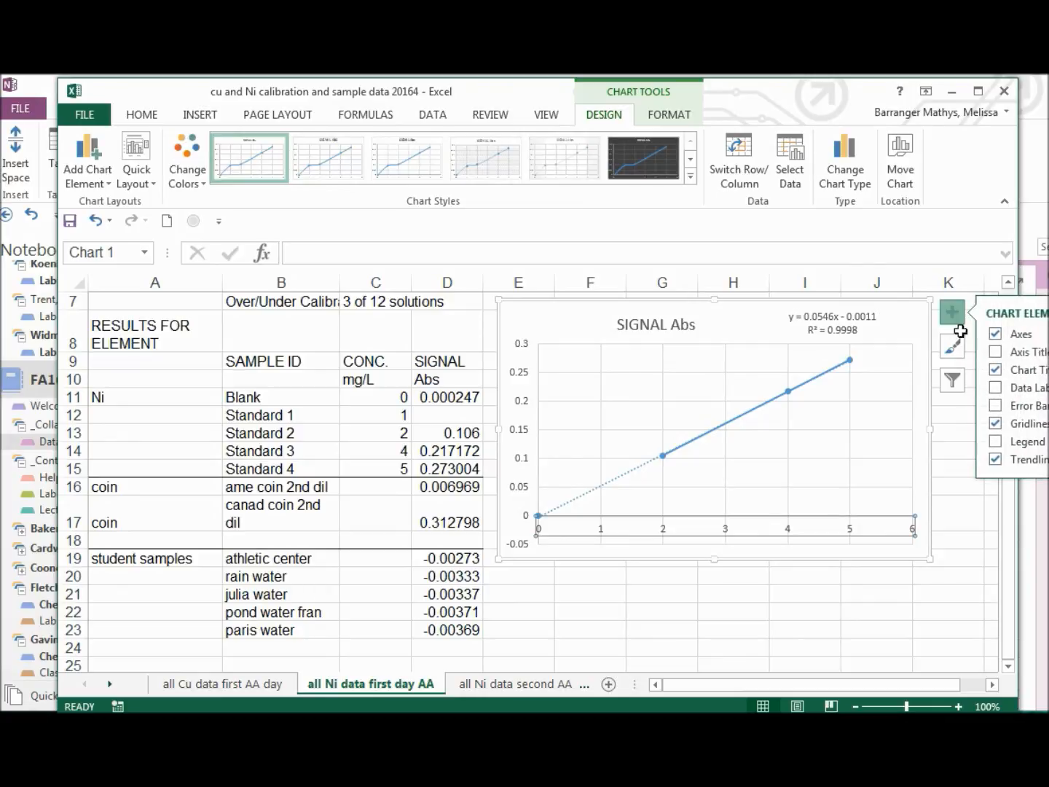
left_click(996, 353)
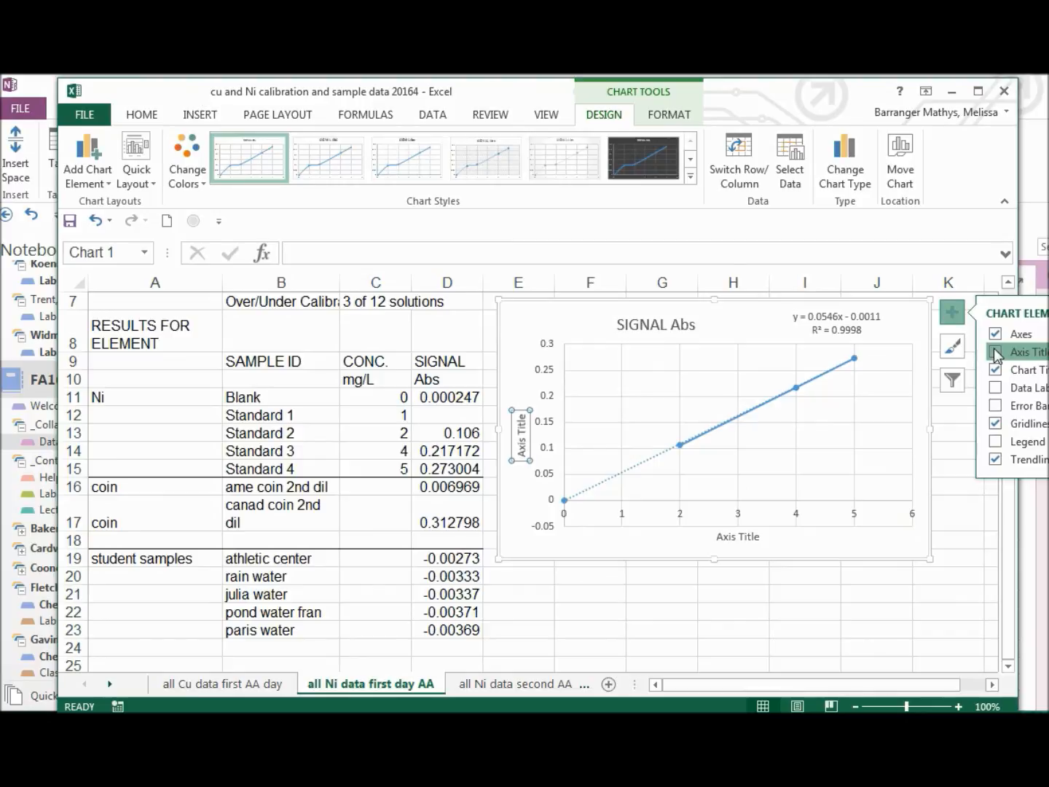
left_click(666, 326)
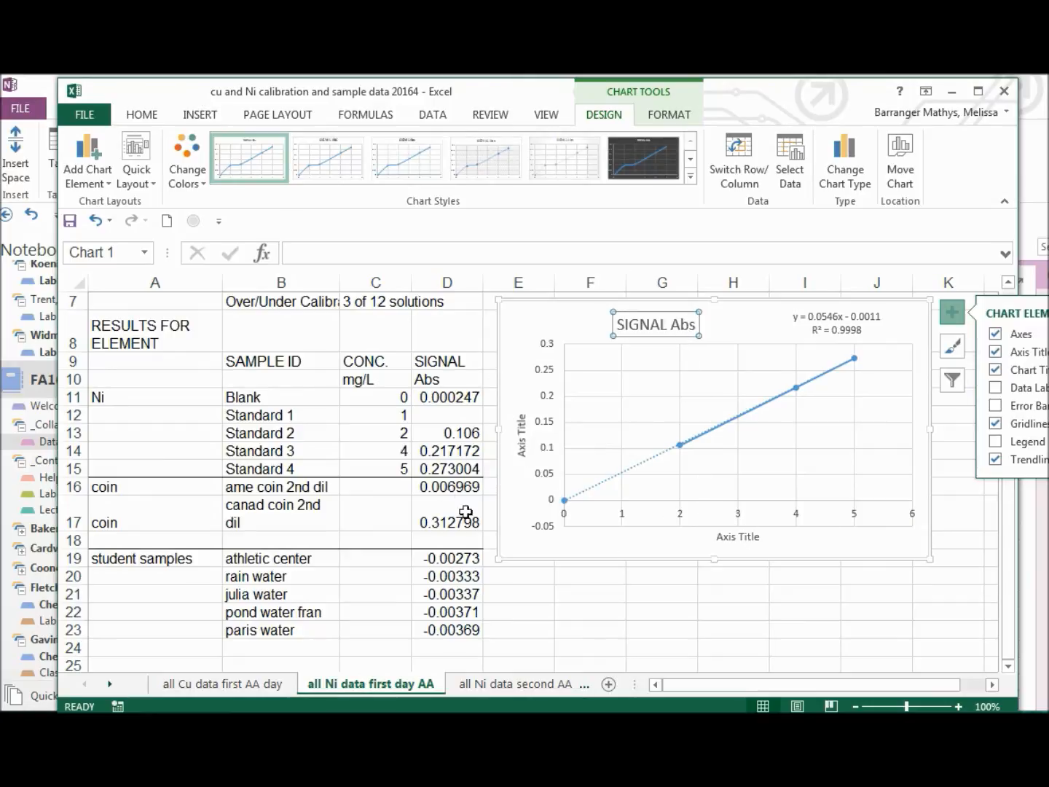
left_click(739, 536)
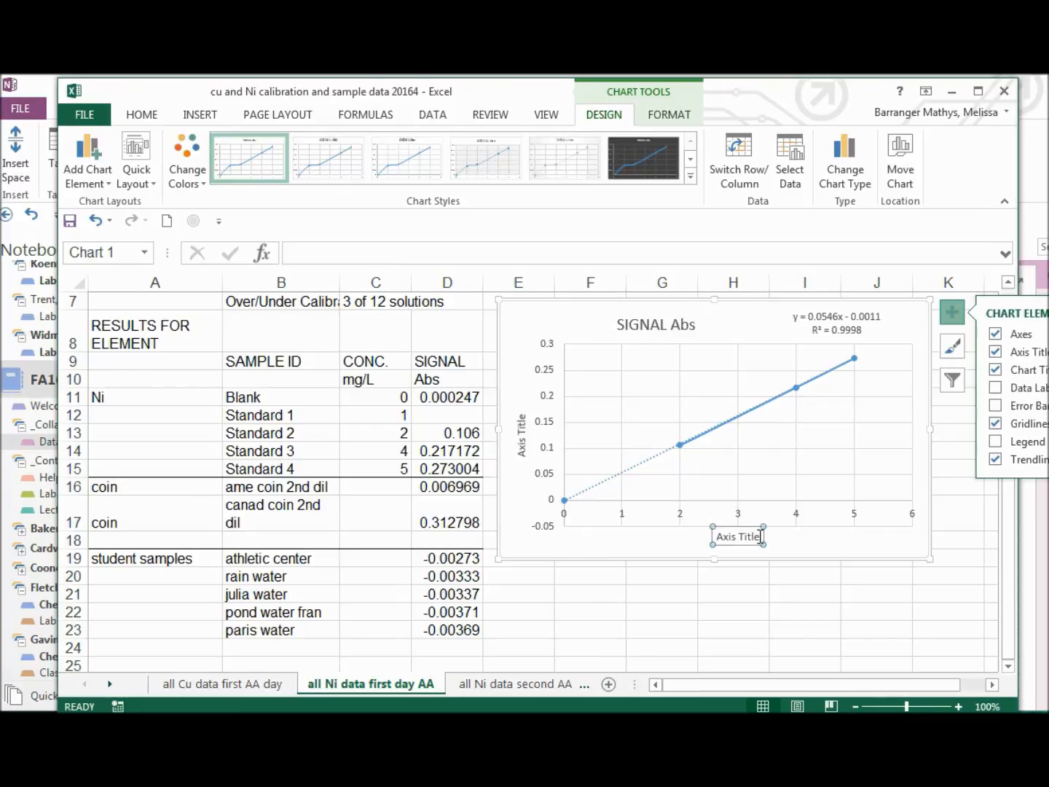
left_click(522, 450)
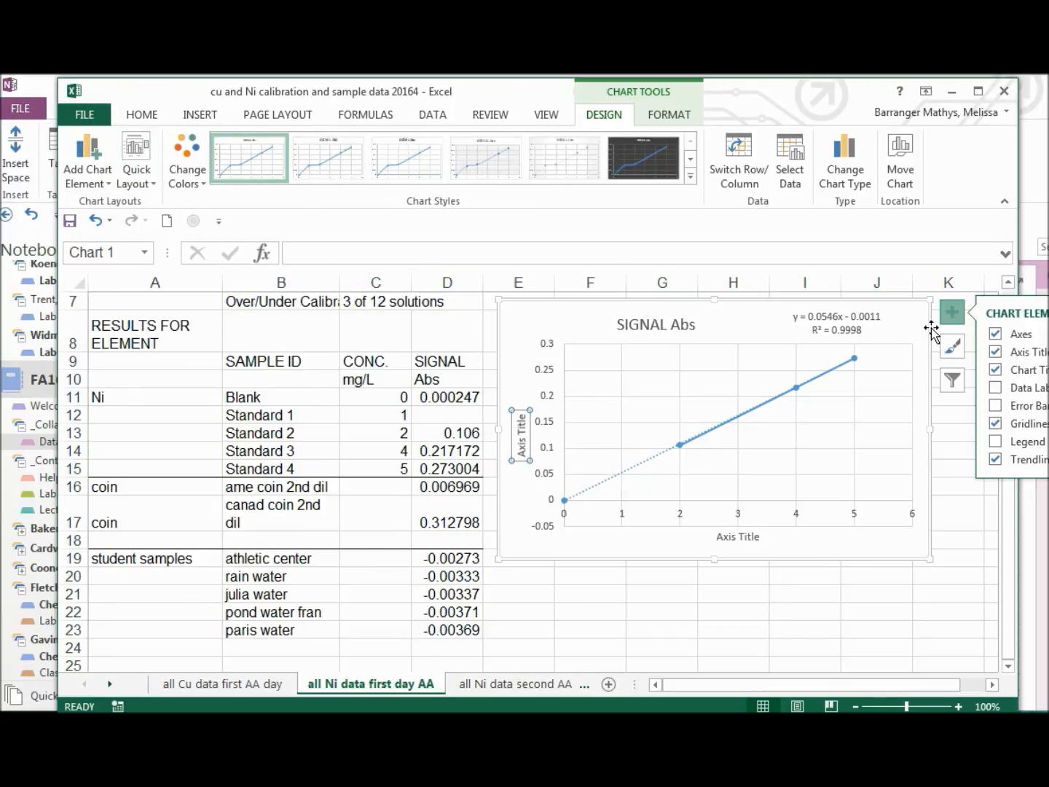
- Close the Cu and Ni calibration workbook
scroll(967, 314, "up", 1)
left_click_drag(1009, 396, 997, 277)
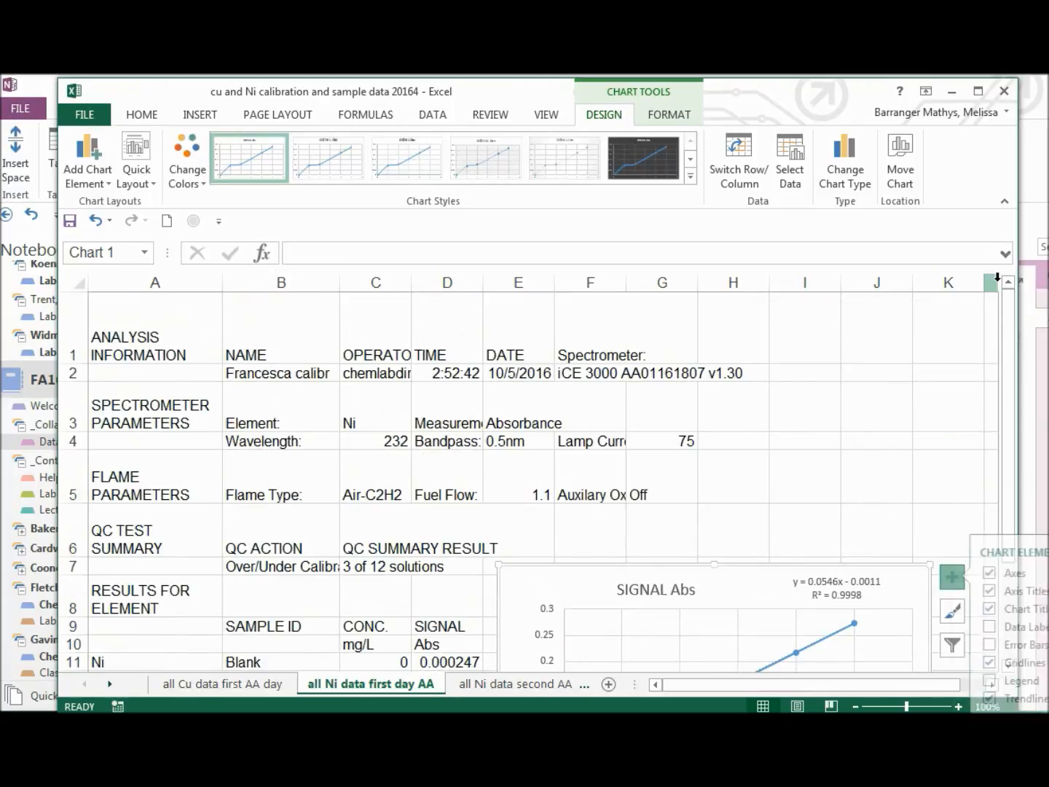
left_click(1005, 93)
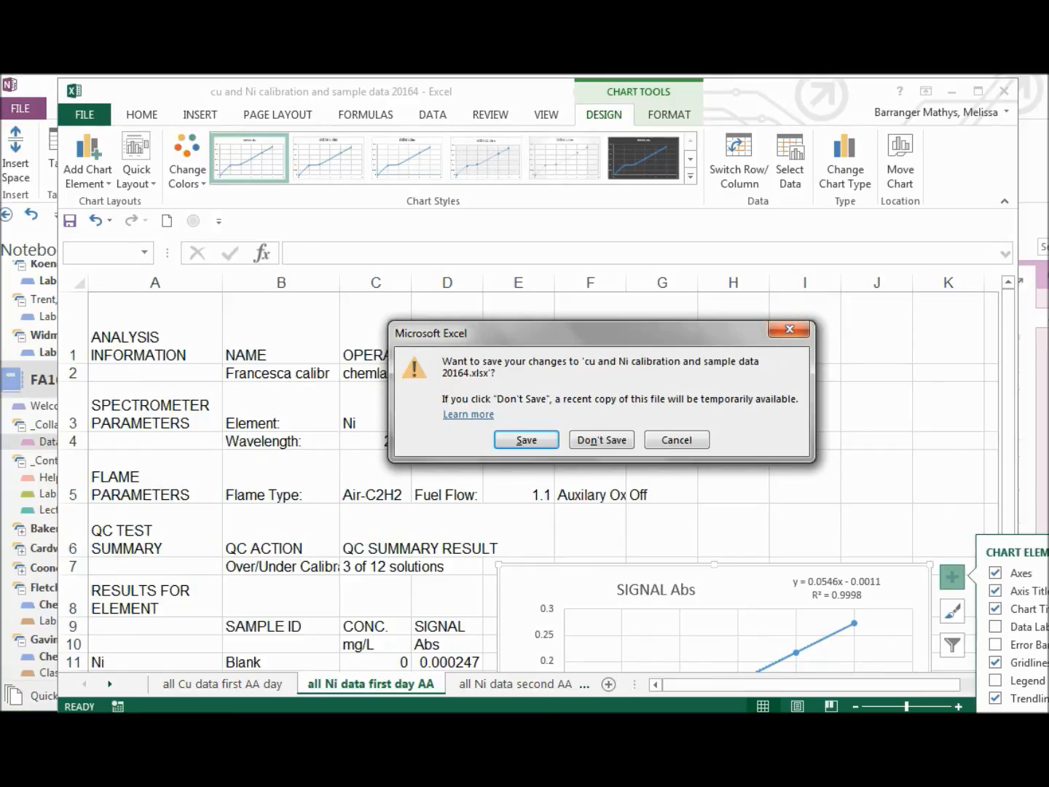
mouse_move(403, 74)
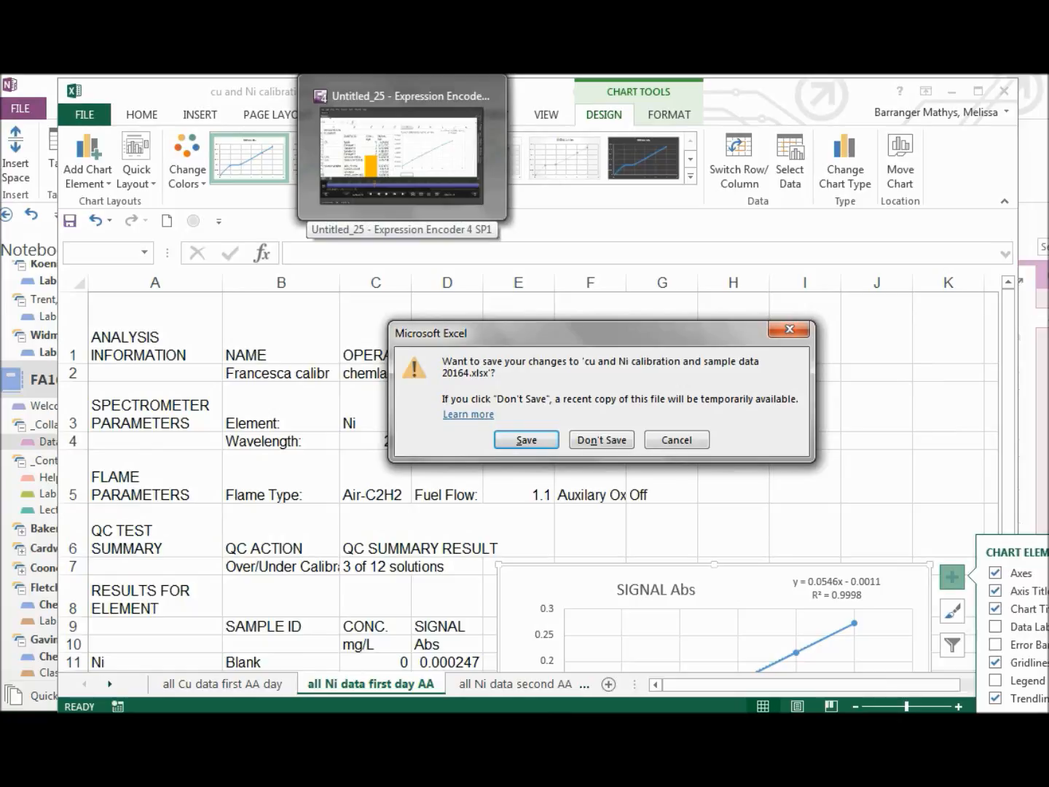